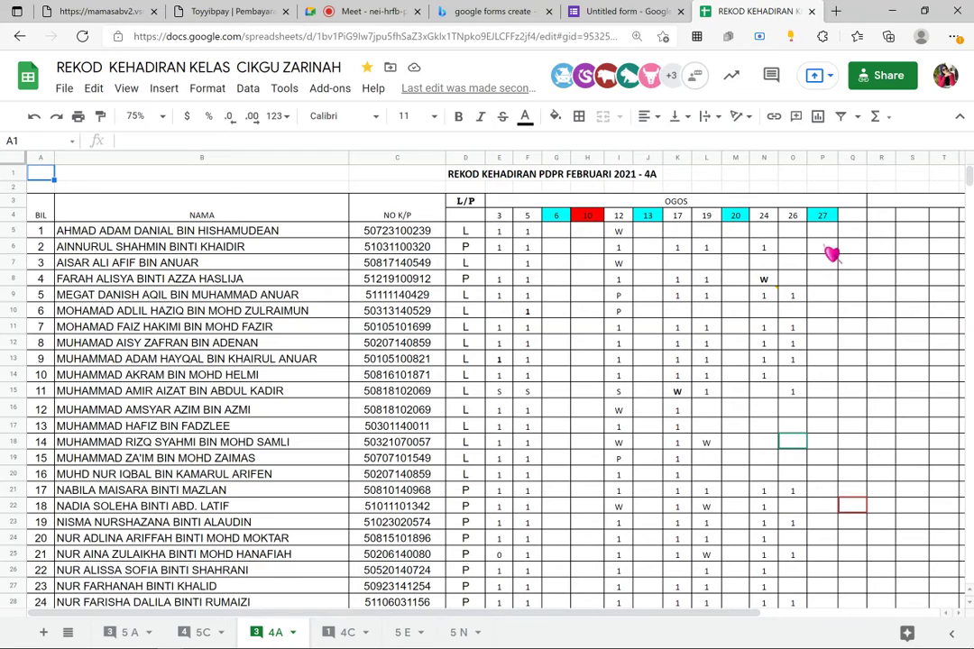
Enter 1 in the 27 Ogos attendance column for students 2 to 5 (P6:P9), leaving student 1 blank
left_click(826, 233)
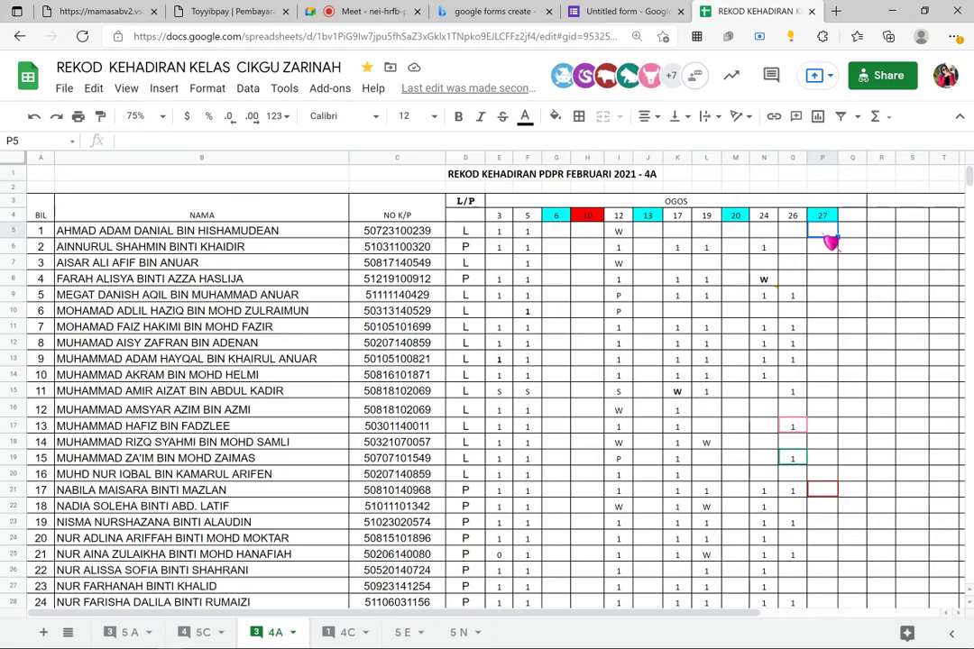
left_click(830, 243)
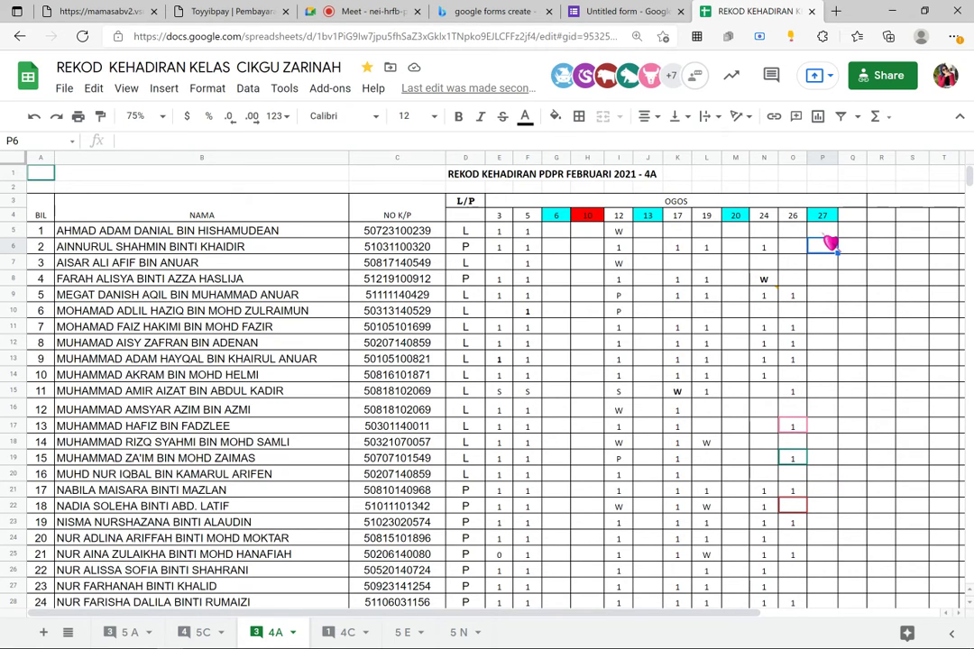
type("1")
key("Return")
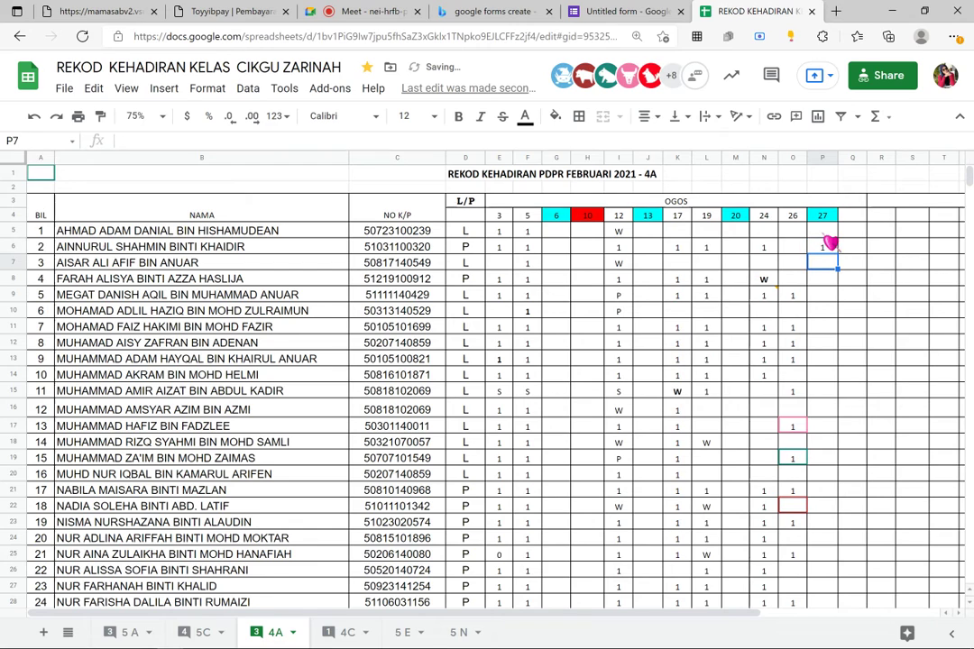
type("1")
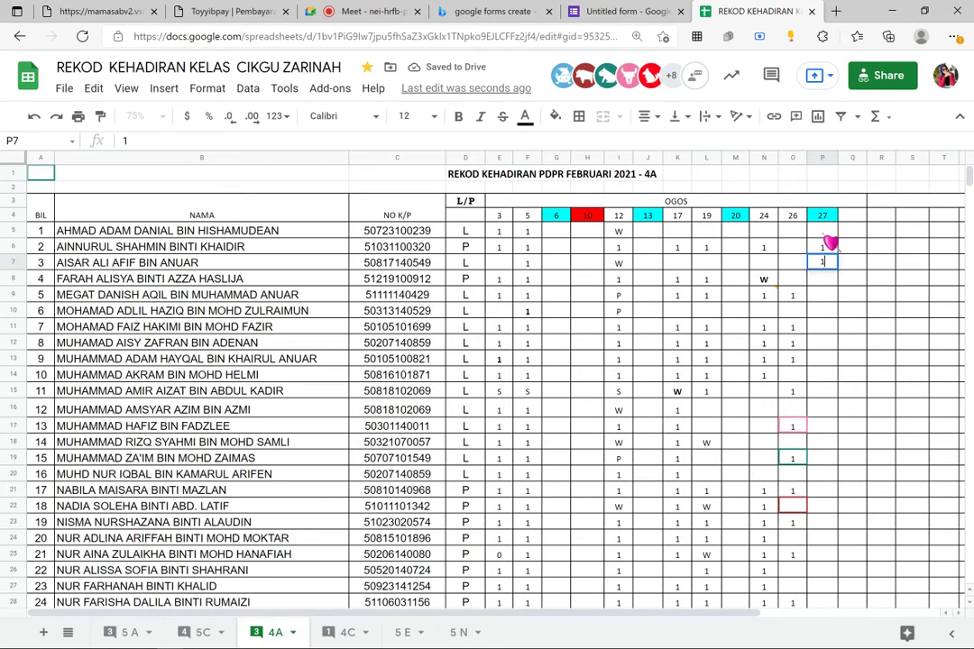
key("Return")
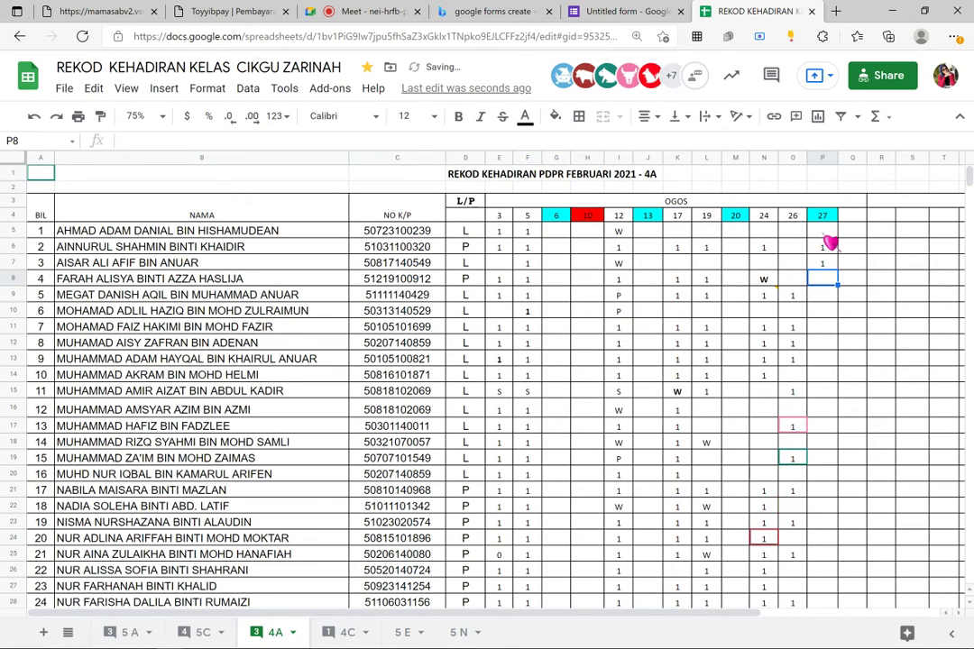
type("1")
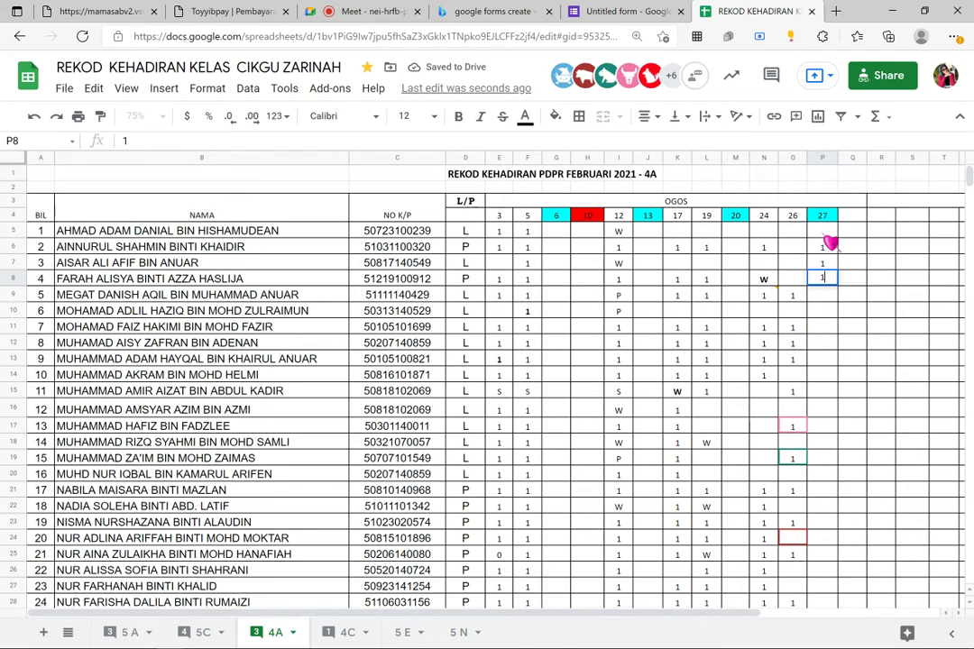
key("Return")
type("1")
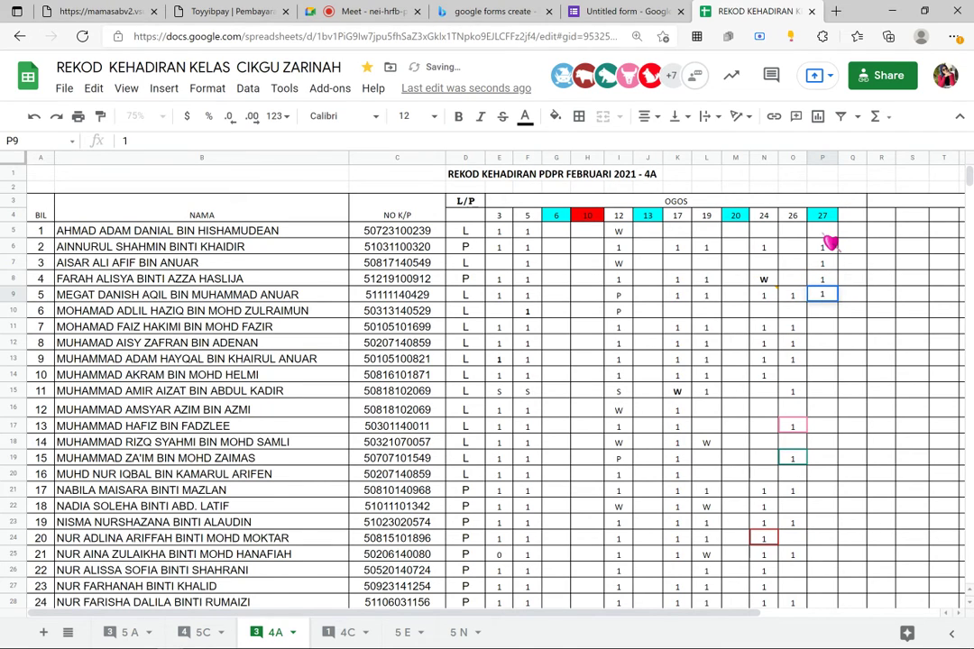
key("Return")
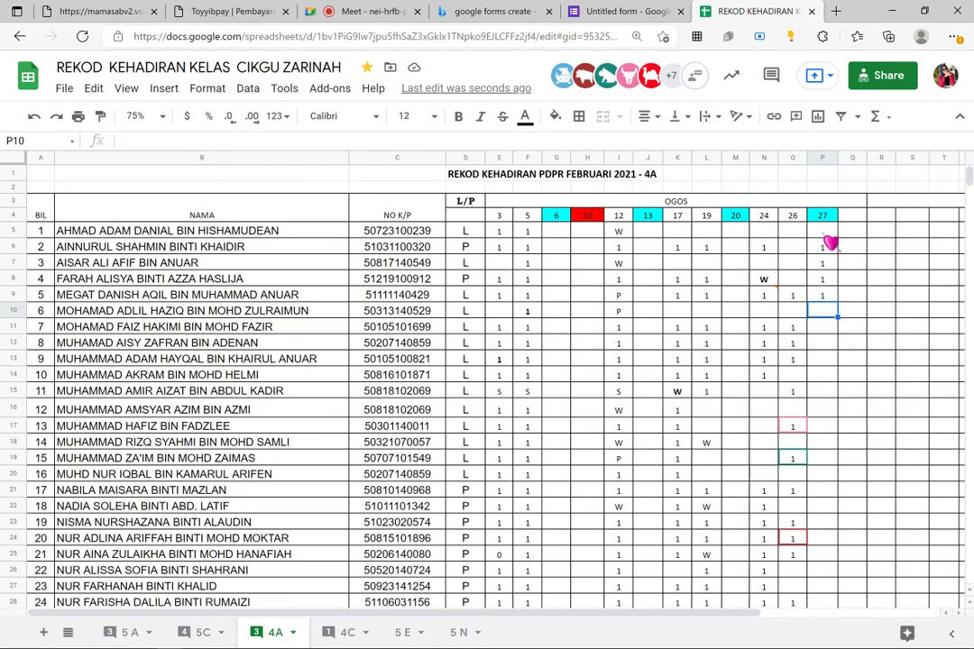
Skip student 6 and enter 1 in the 27 Ogos column for students 7 to 13 (P11:P17)
key("Down")
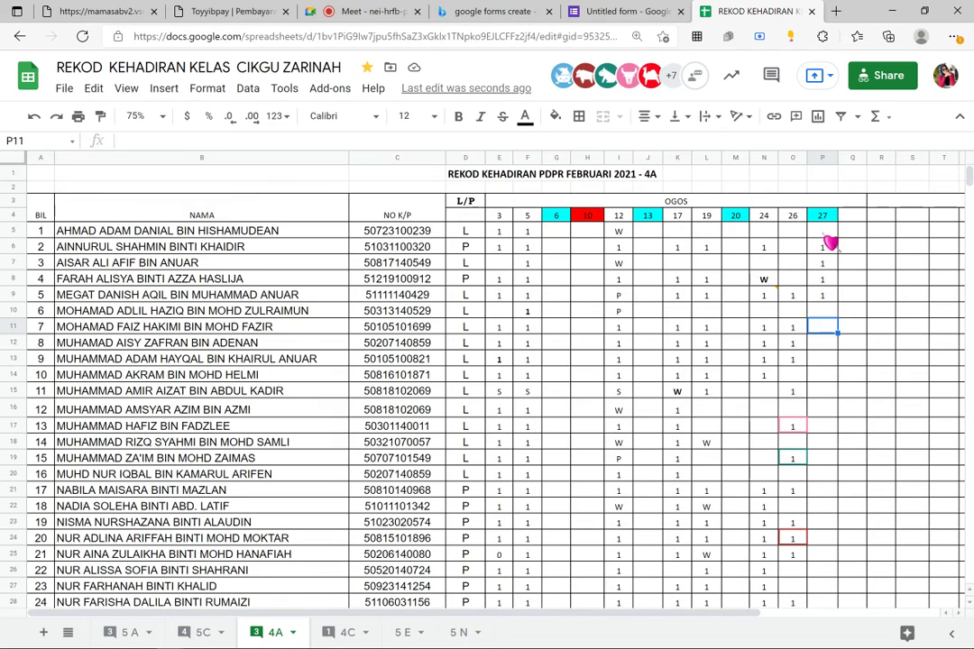
type("1")
key("Return")
type("1")
key("Return")
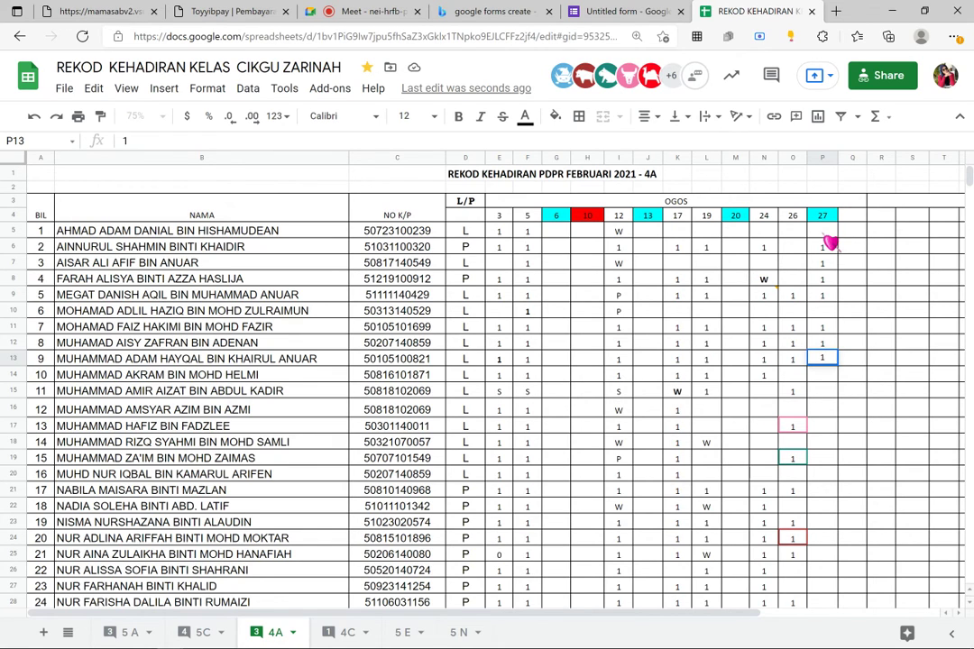
type("1")
key("Return")
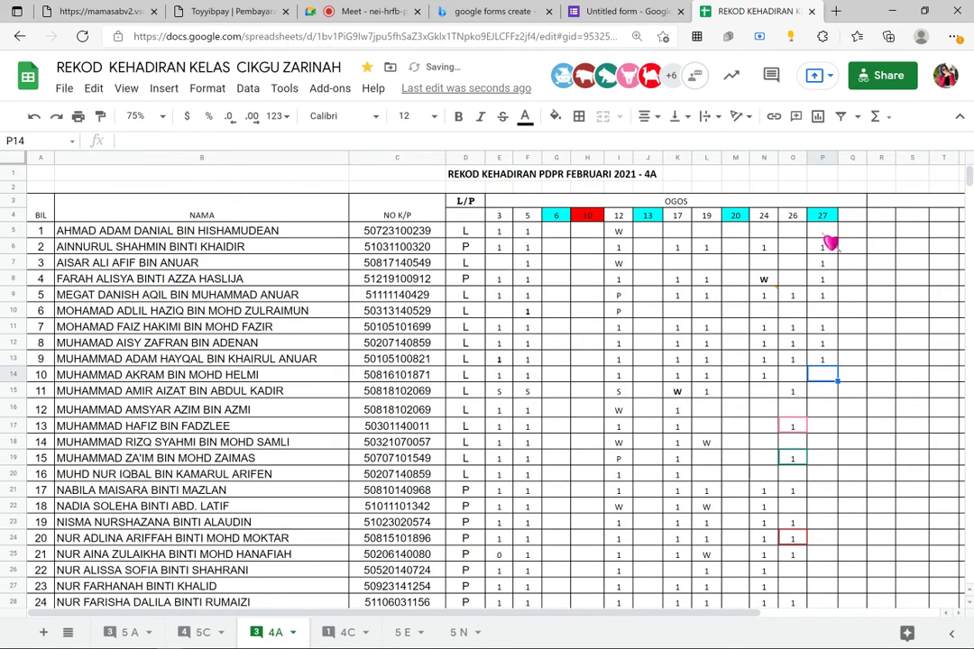
type("1")
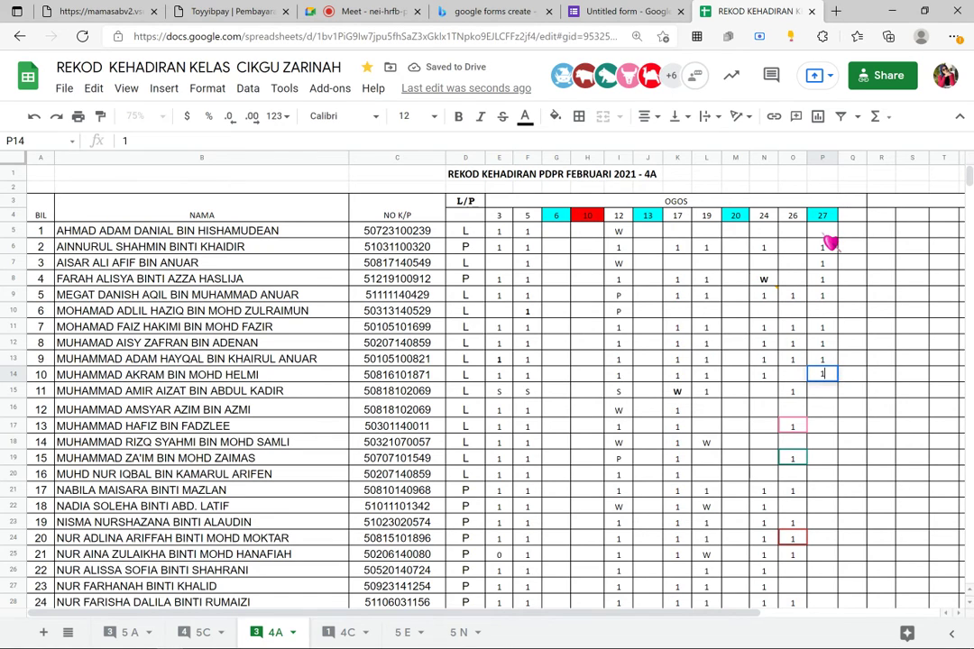
key("Return")
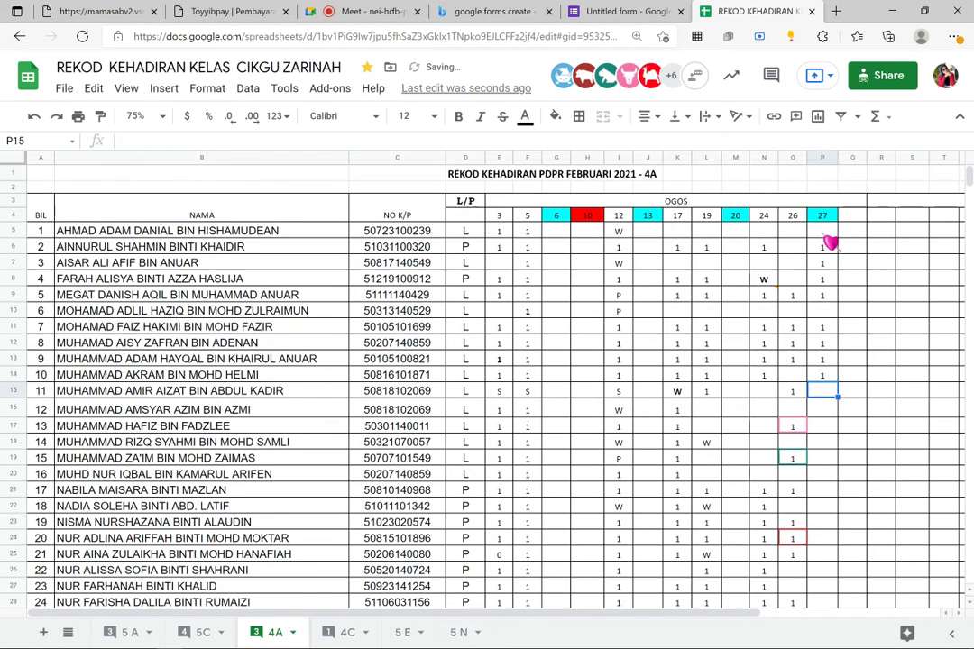
type("1")
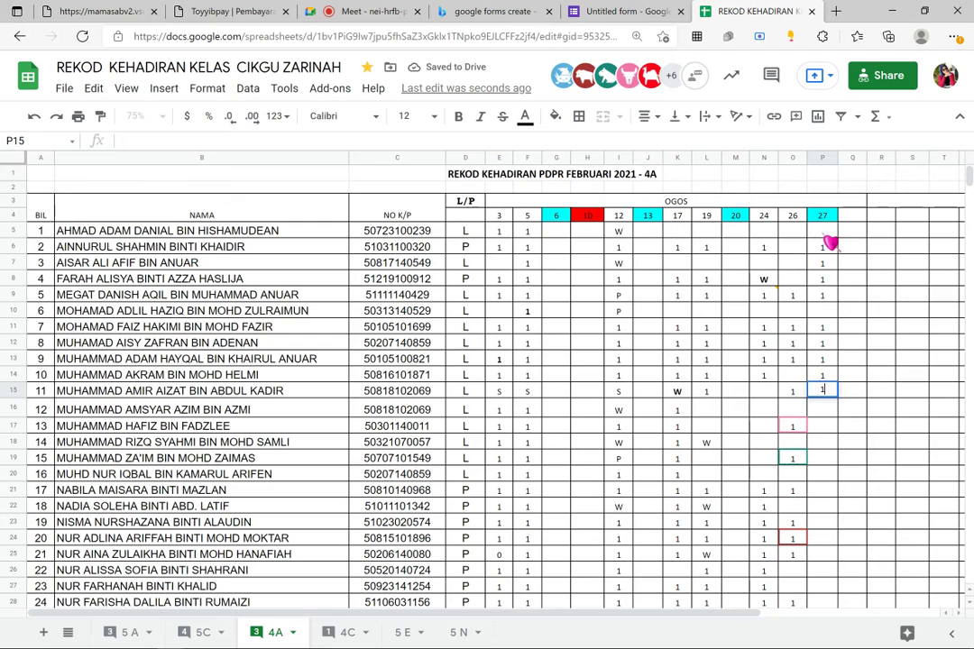
key("Return")
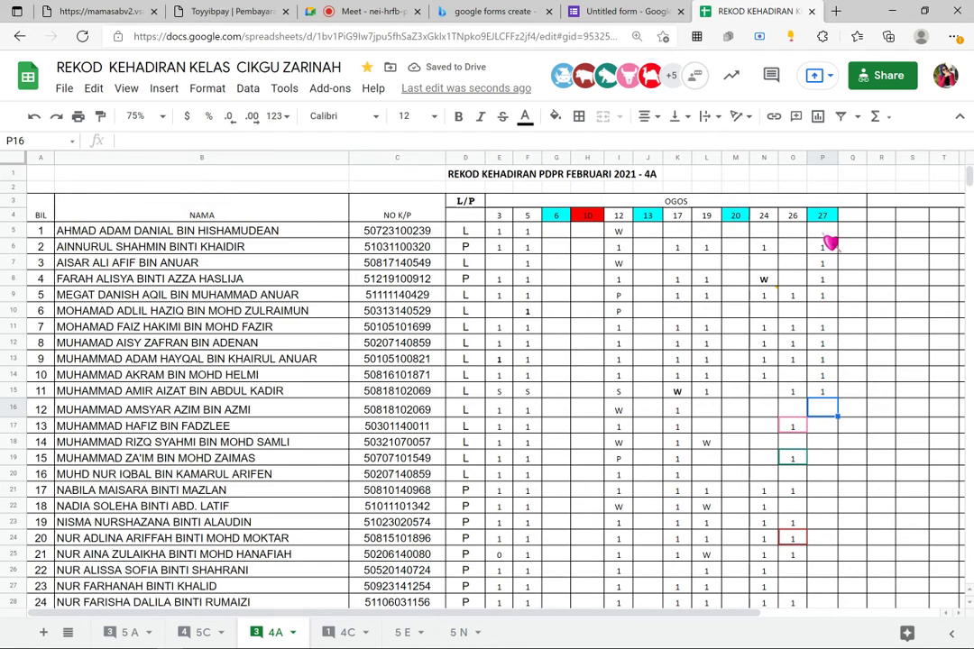
type("1")
key("Return")
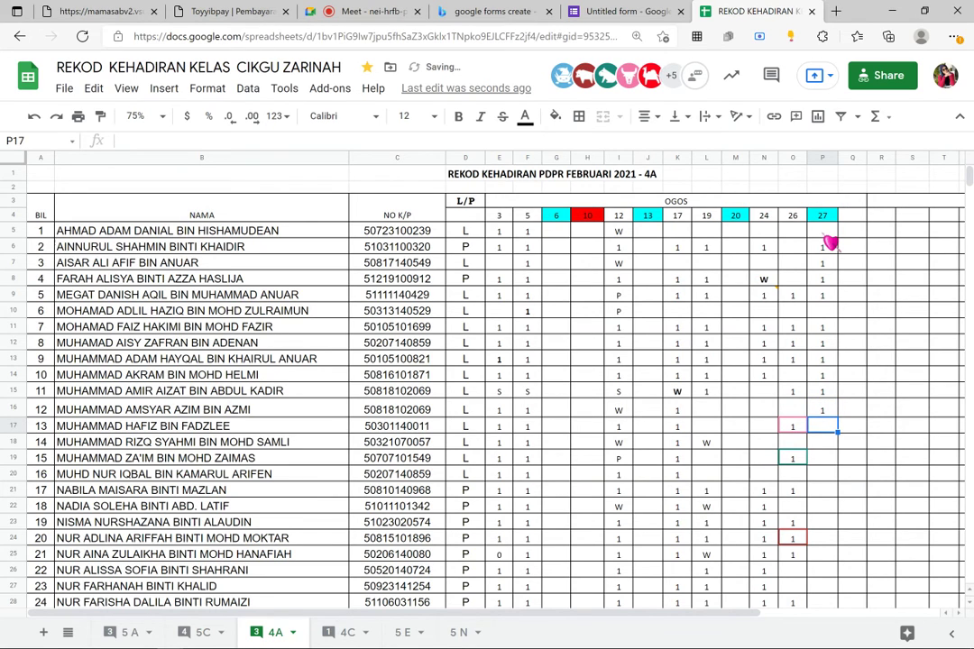
type("1")
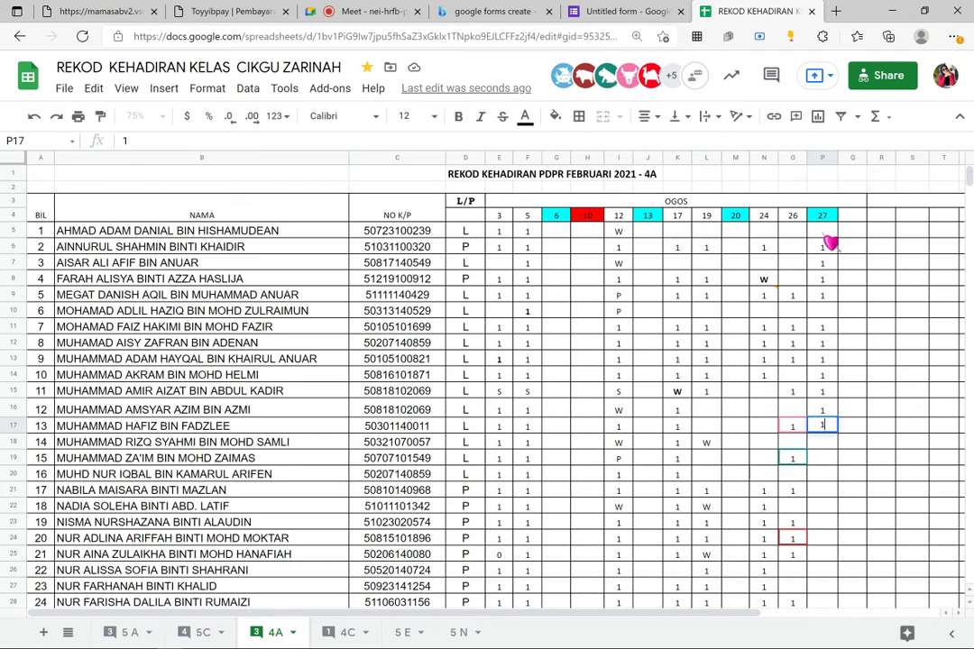
key("Return")
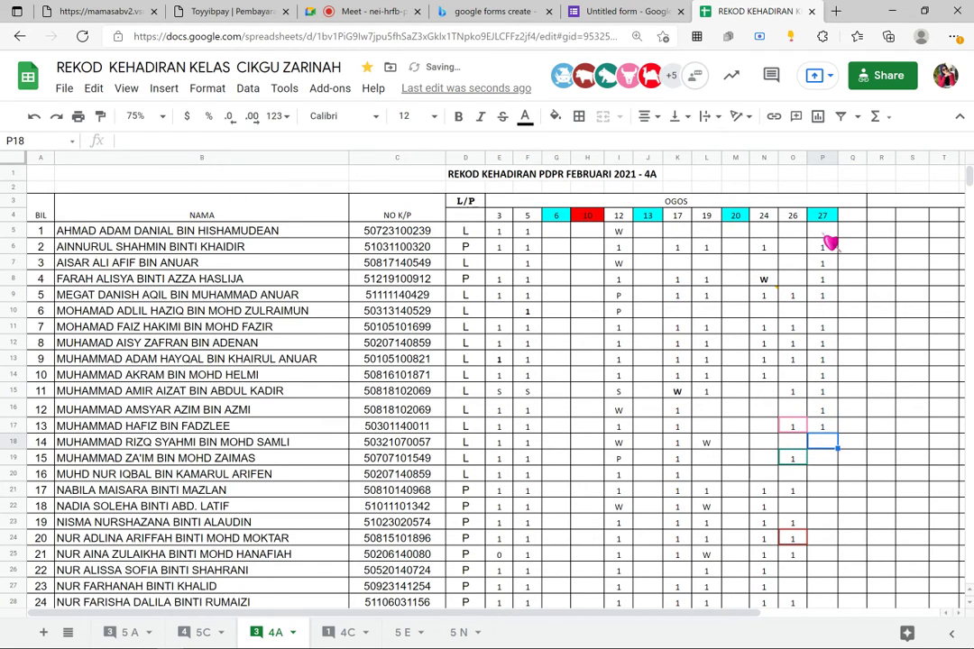
Skip student 14 and enter 1 in the 27 Ogos column for students 15 to 17 (P19:P21)
key("Down")
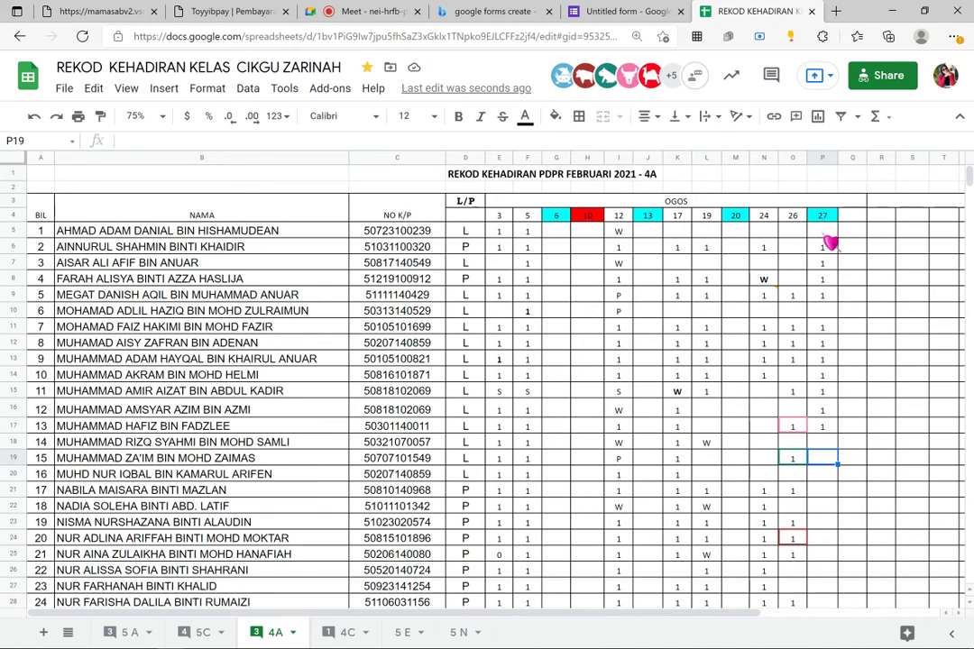
type("1")
key("Return")
type("1")
key("Return")
type("1")
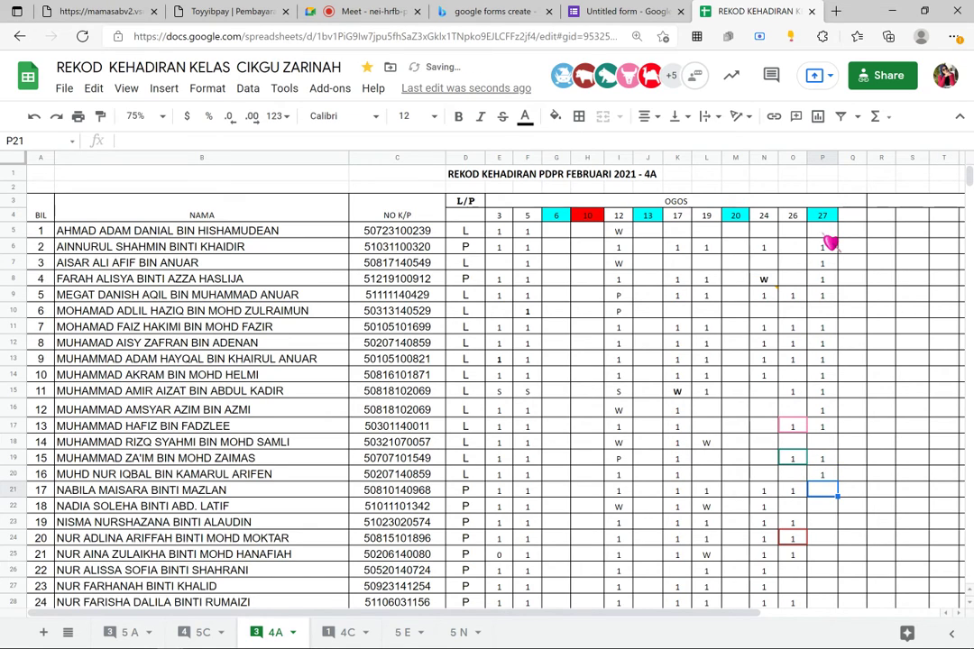
key("Return")
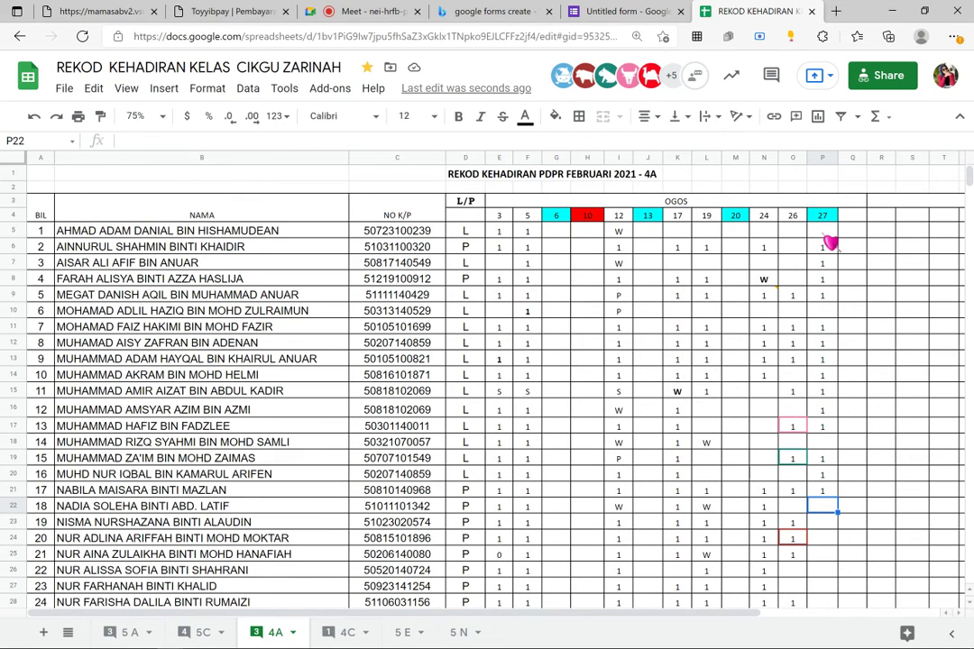
Skip student 18 and enter 1 in the 27 Ogos column for students 19 to 21 (P23:P25)
key("Down")
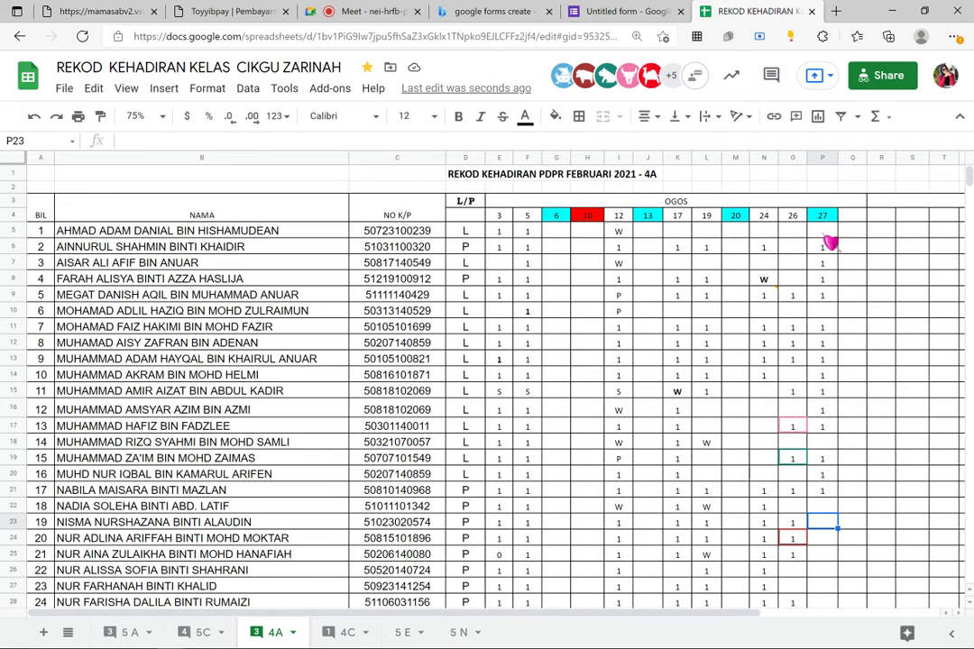
type("1")
key("Return")
type("1")
key("Return")
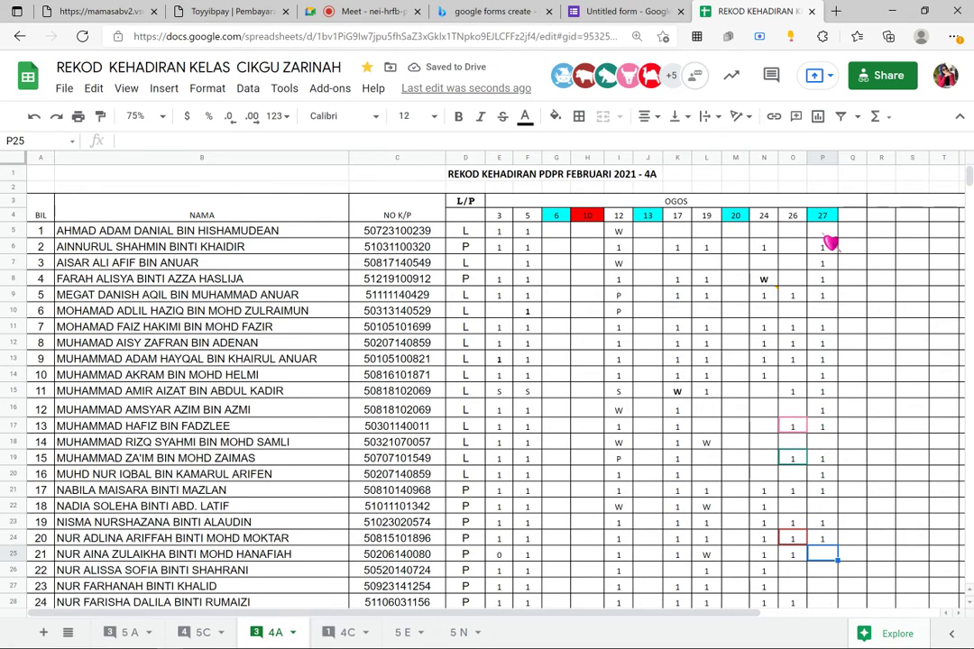
type("1")
key("Return")
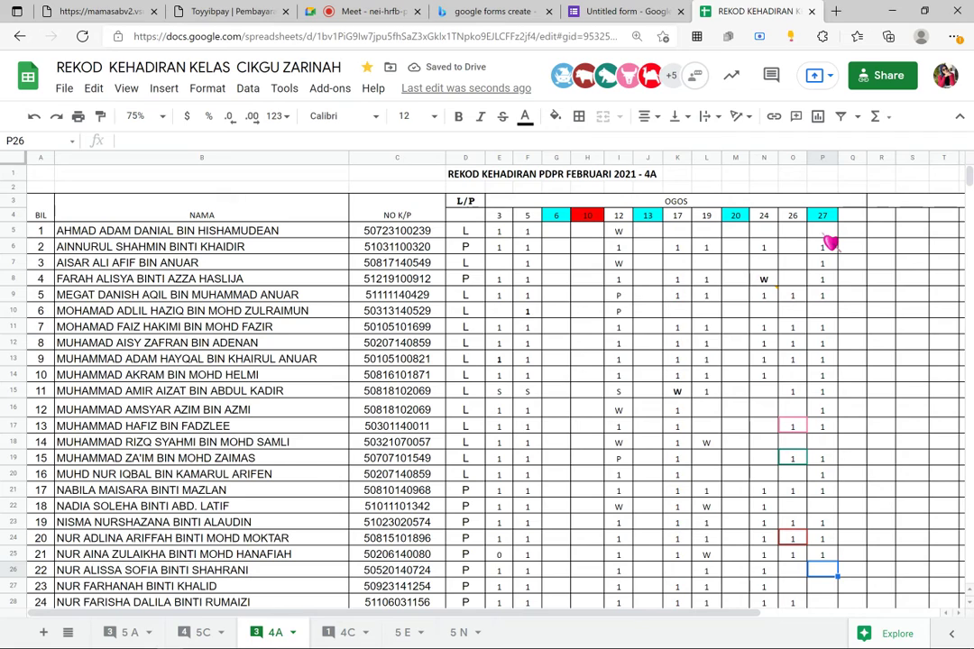
Skip students 22 and 23 and enter 1 in the 27 Ogos column for students 24 to 27 (P28:P31)
key("Return")
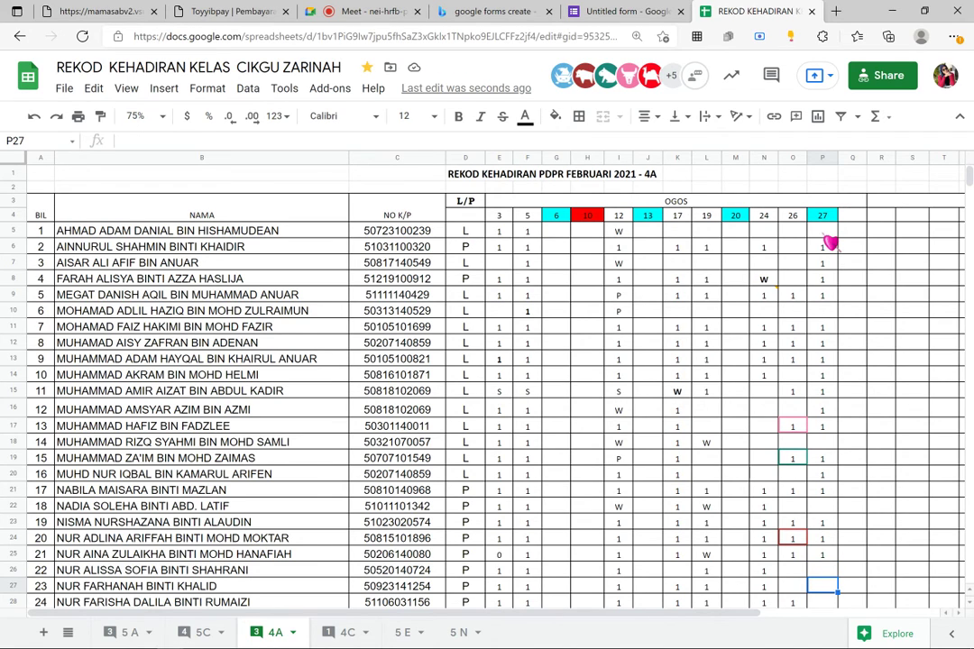
key("Down")
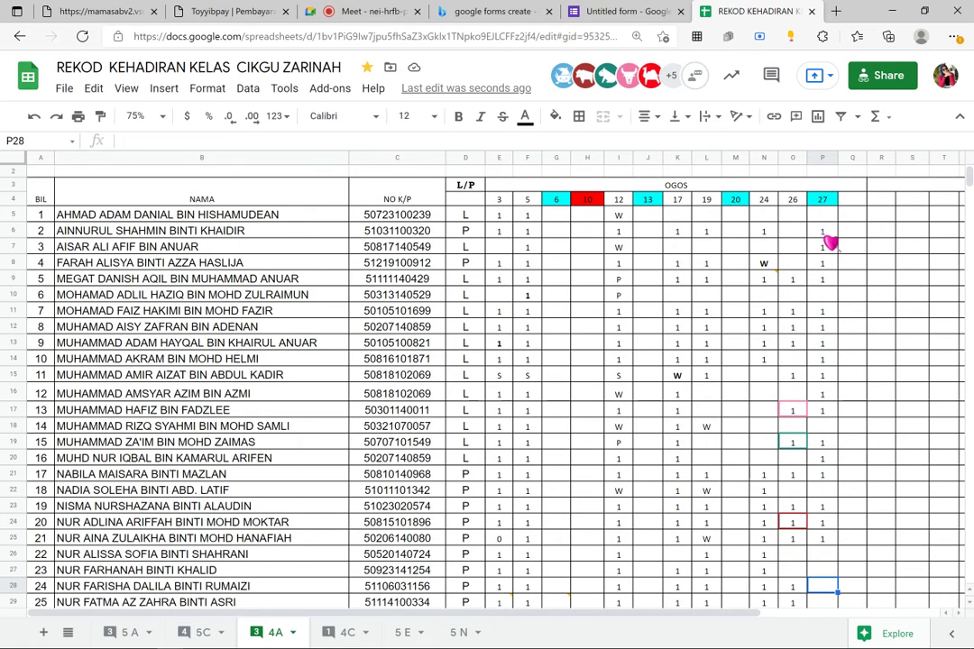
key("Down")
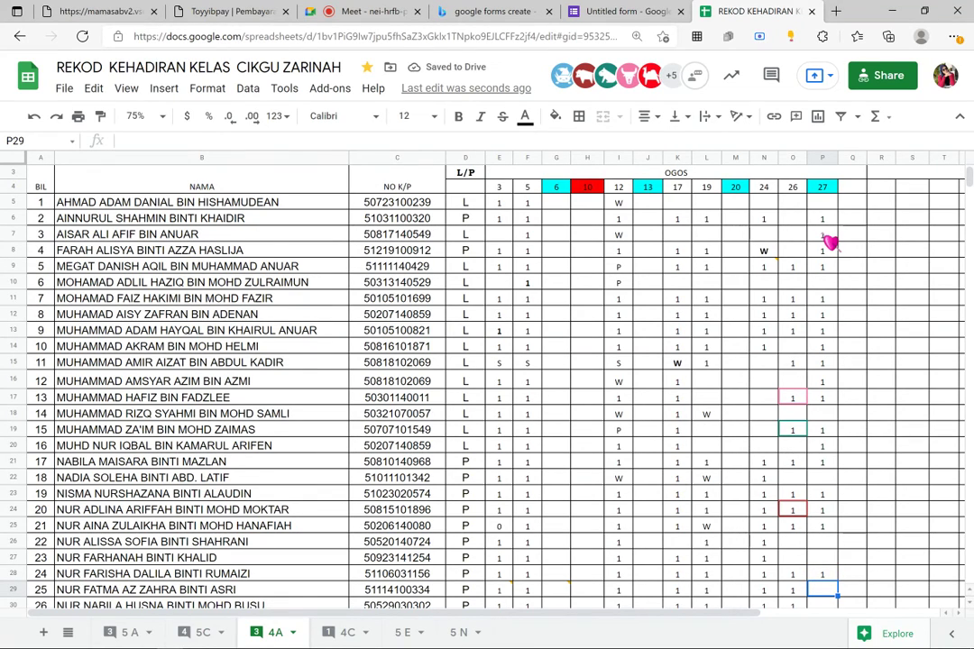
type("1")
key("Return")
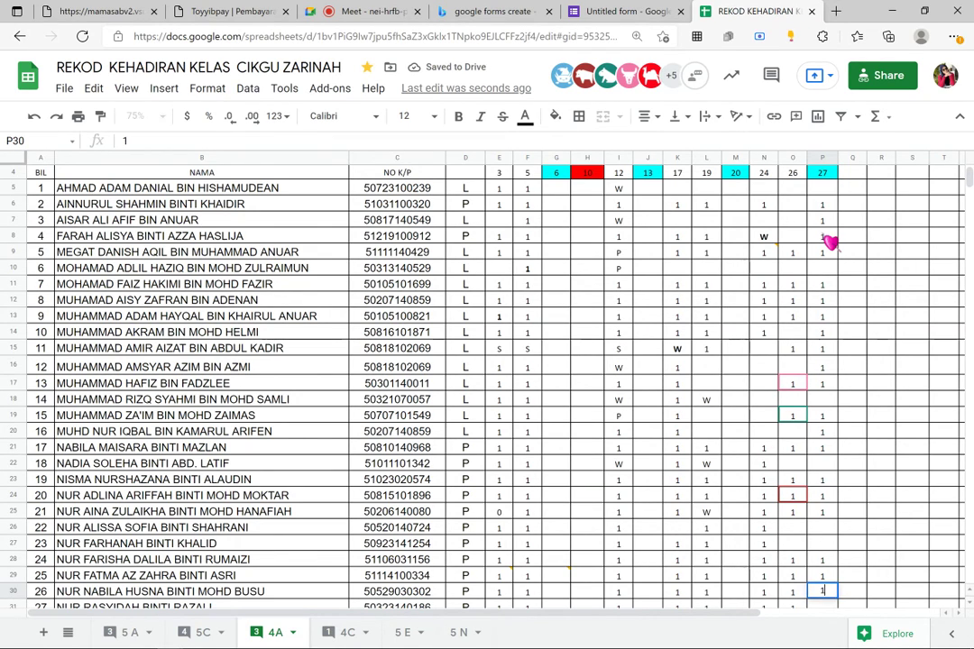
type("1")
key("Return")
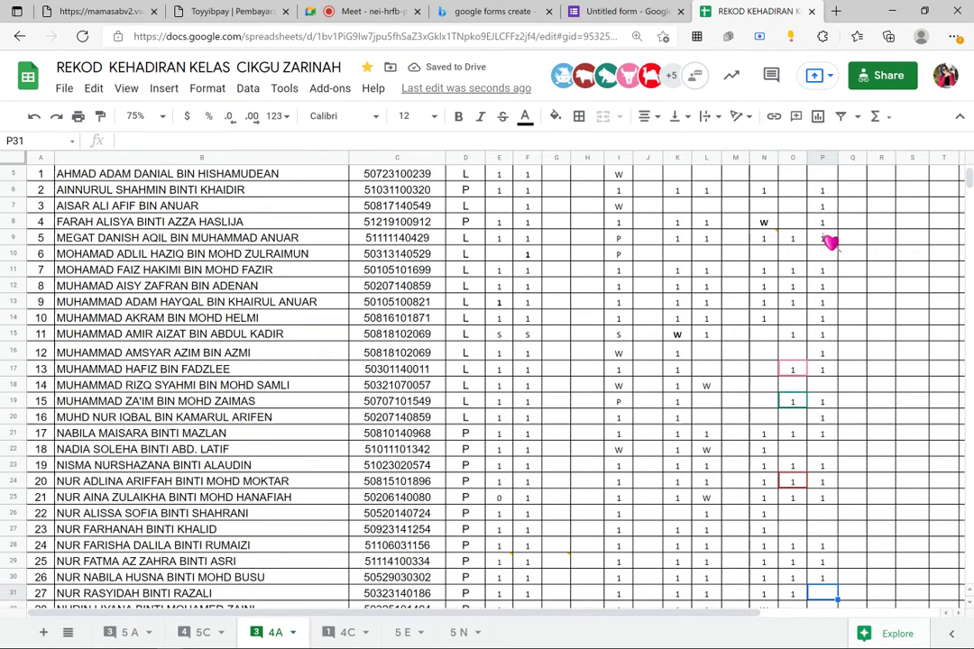
type("1")
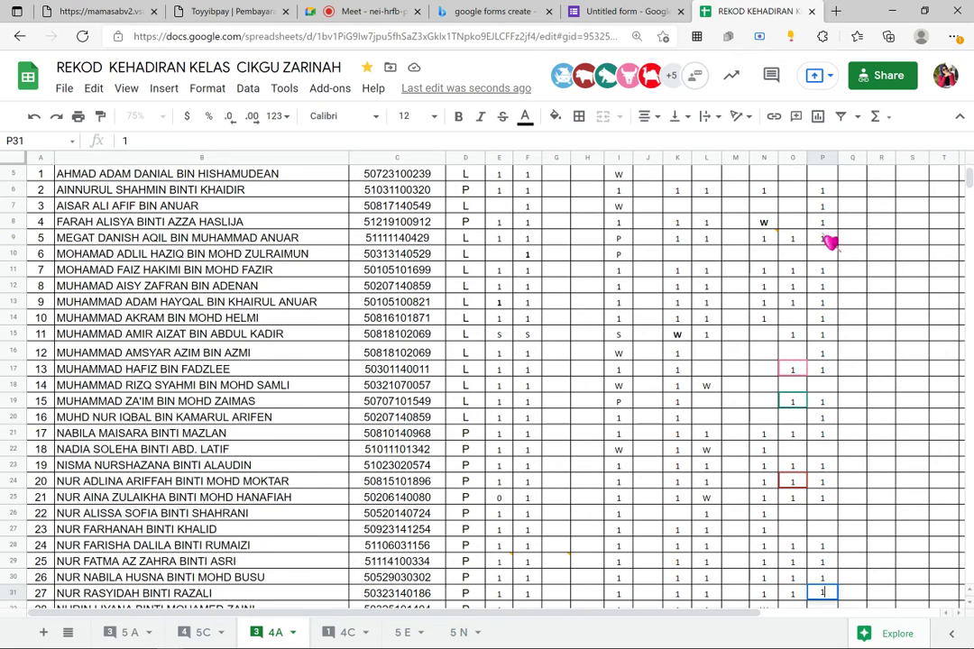
key("Return")
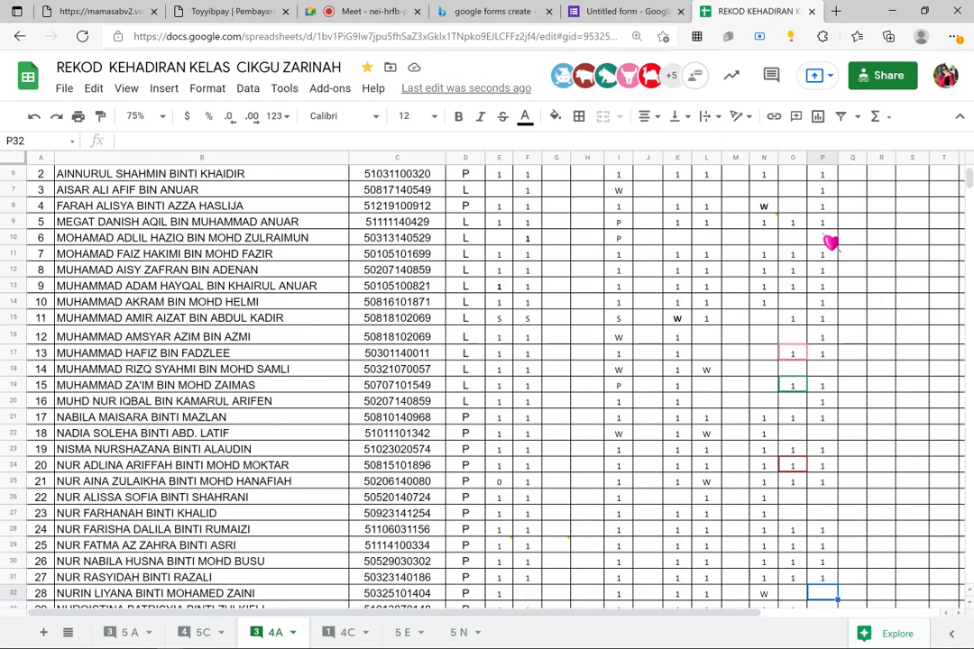
Skip student 28 and enter 1 in the 27 Ogos column for students 29 to 31 (P33:P35)
key("Down")
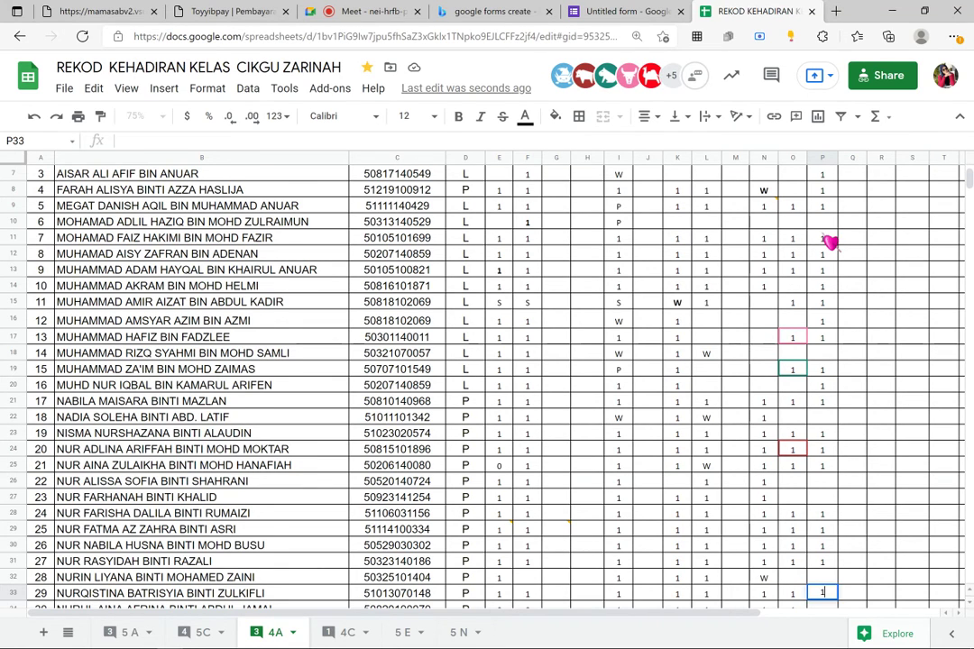
type("1")
key("Return")
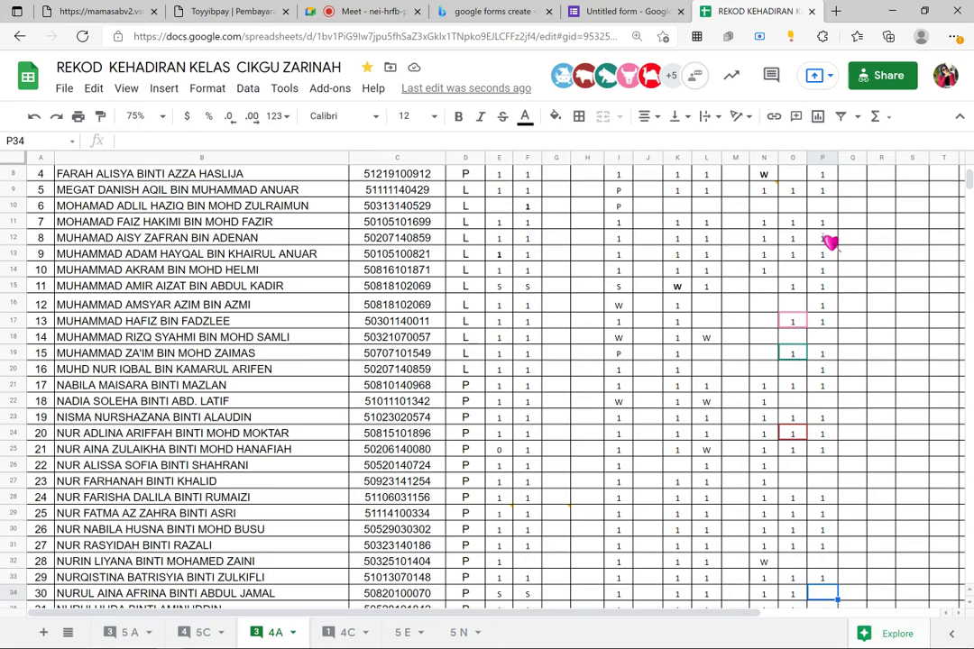
type("1")
key("Return")
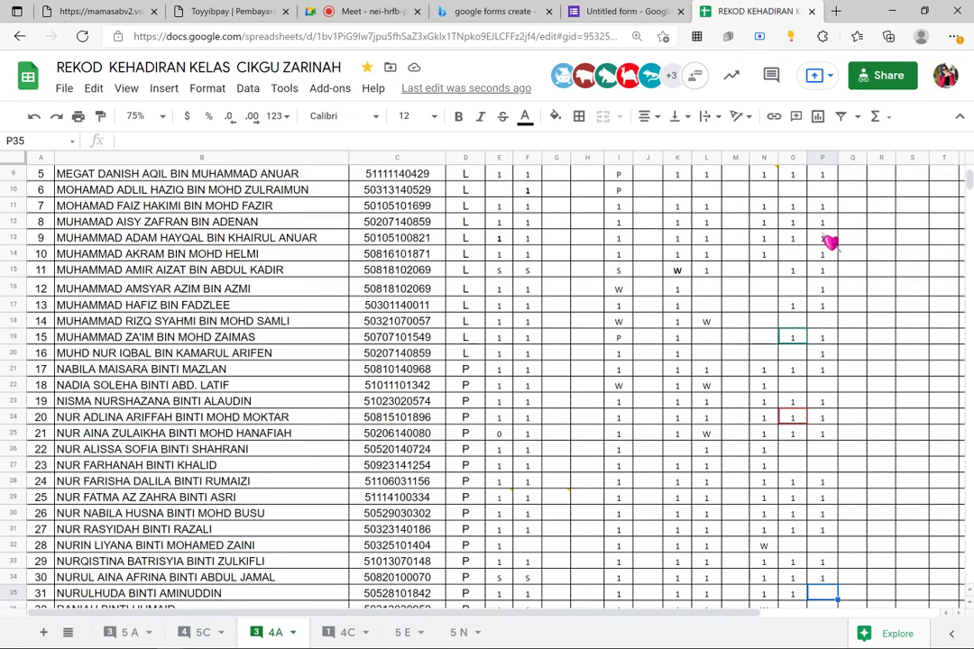
type("1")
key("Return")
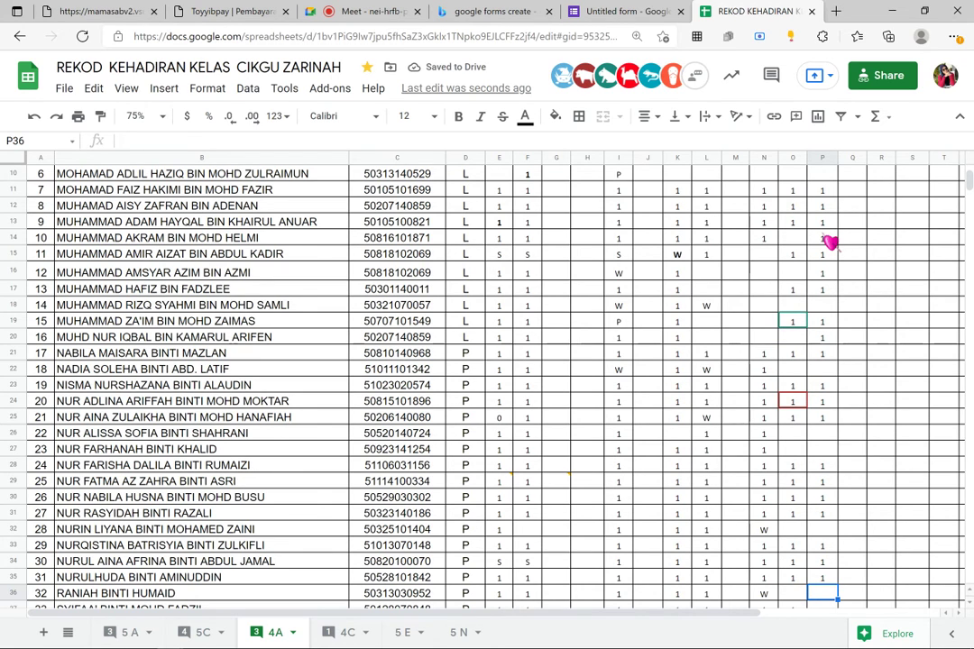
Skip student 32 and enter 1 in the 27 Ogos column for student 33 (P37)
key("Return")
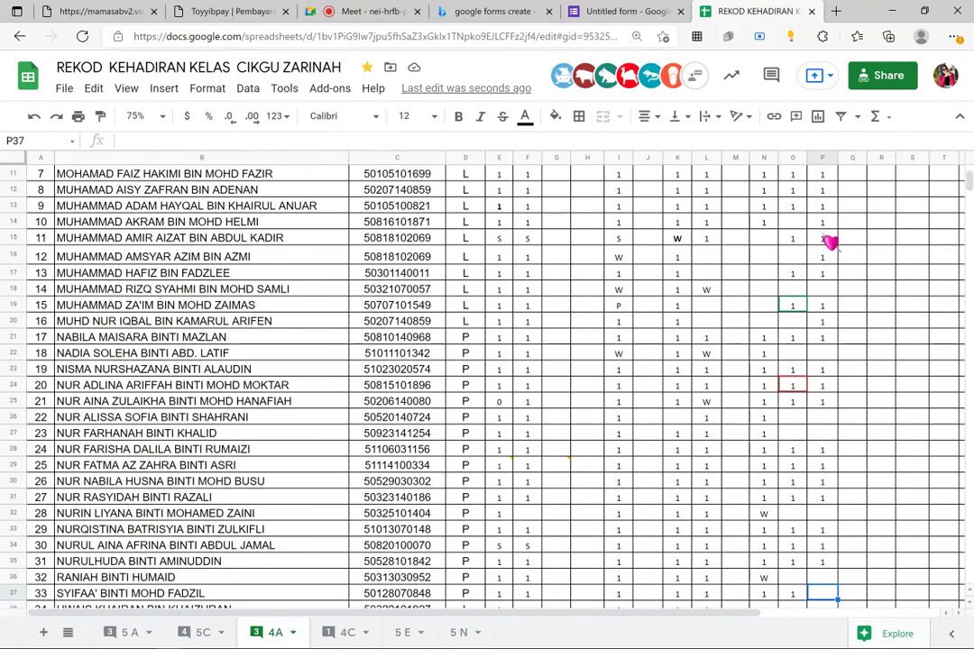
key("Return")
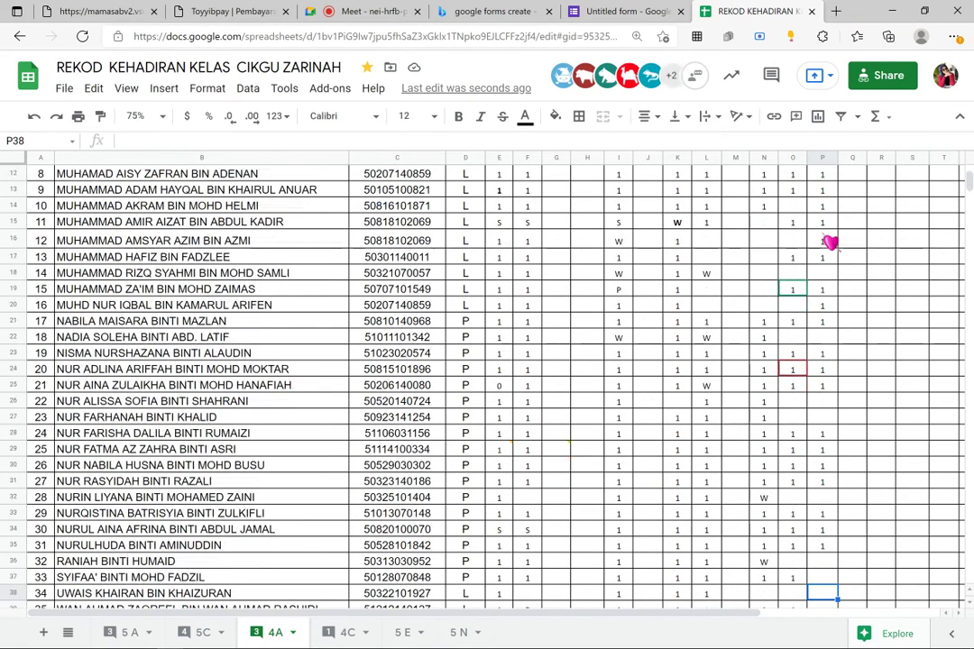
key("Up")
type("1")
key("Return")
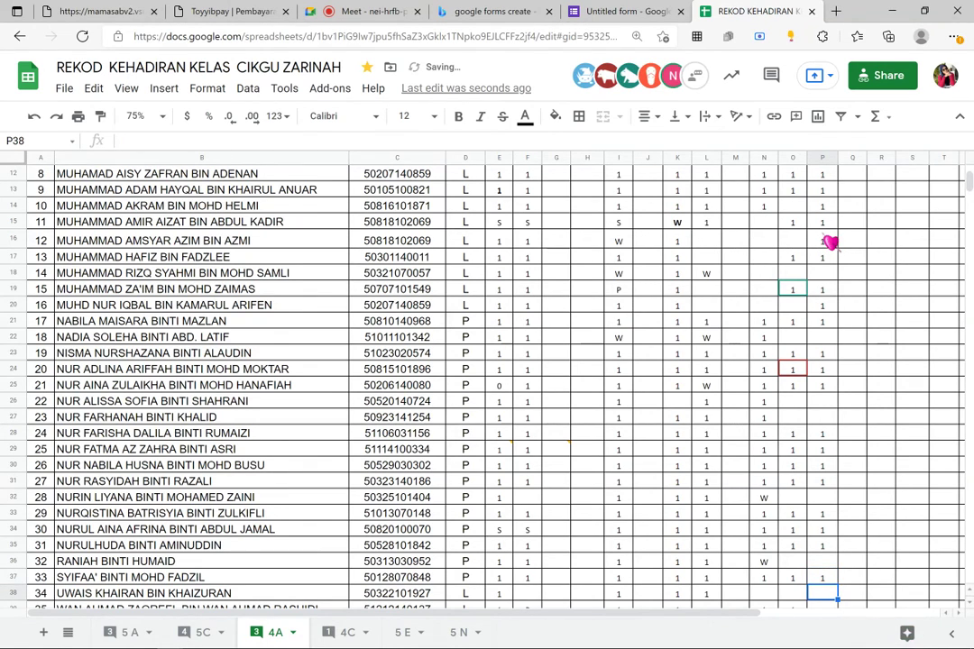
Skip student 34 and enter 1 in the 27 Ogos column for students 35 to 37 (P39:P41)
key("Down")
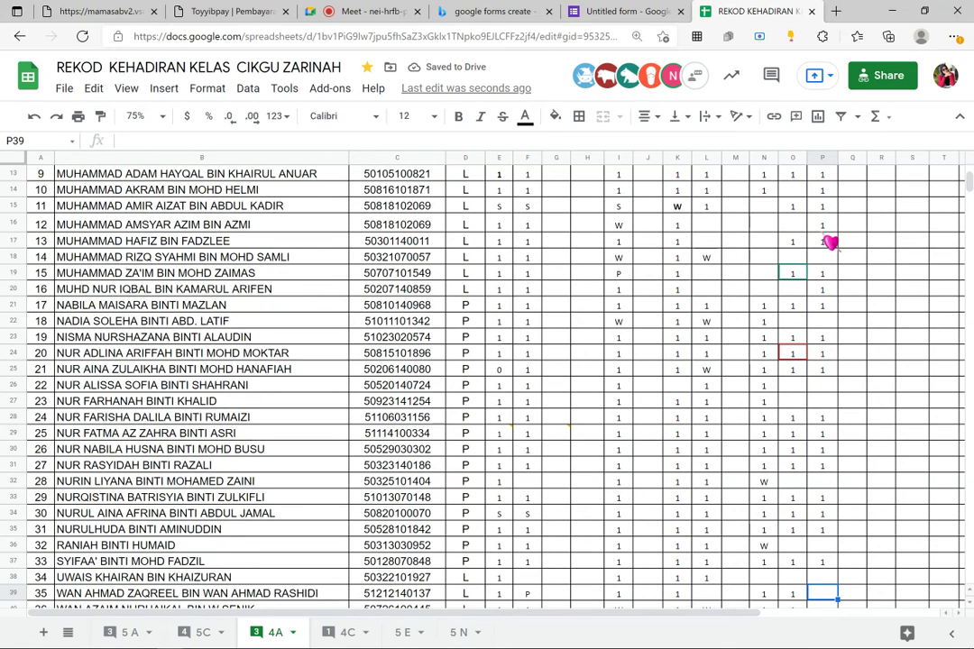
type("1")
key("Return")
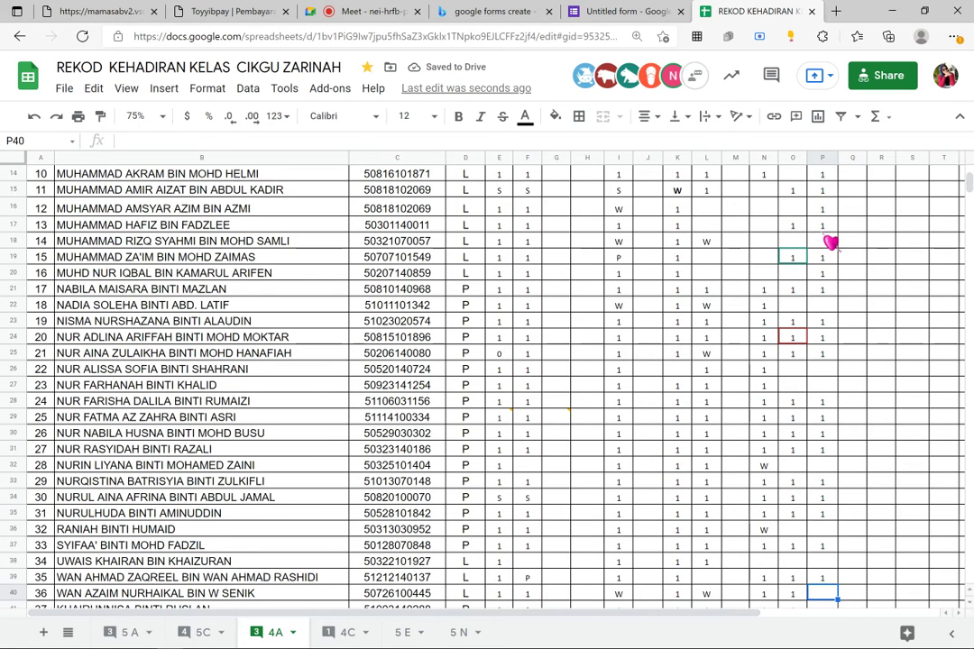
type("1")
key("Return")
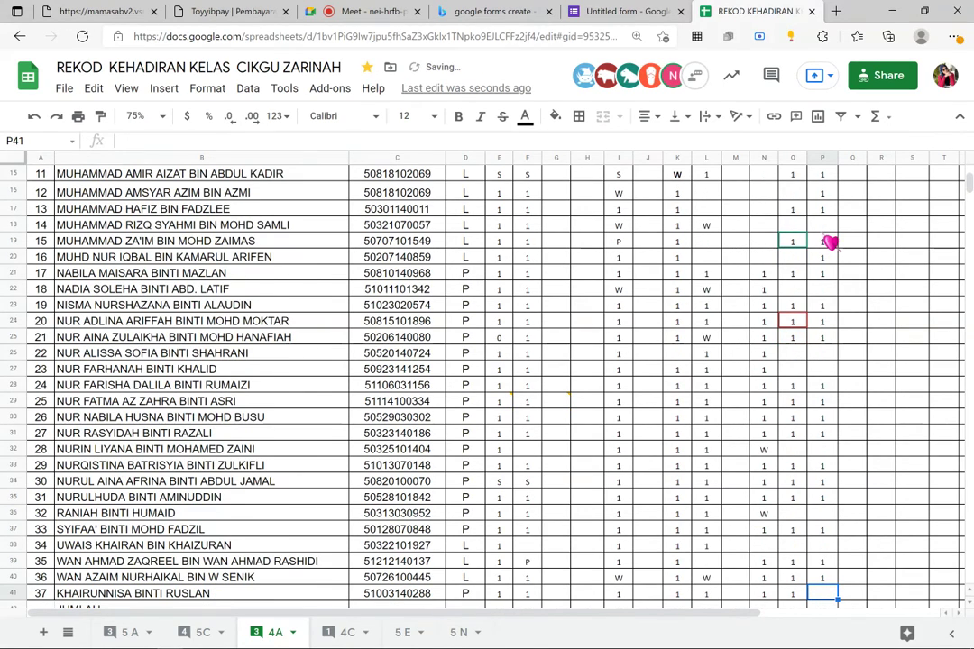
type("1")
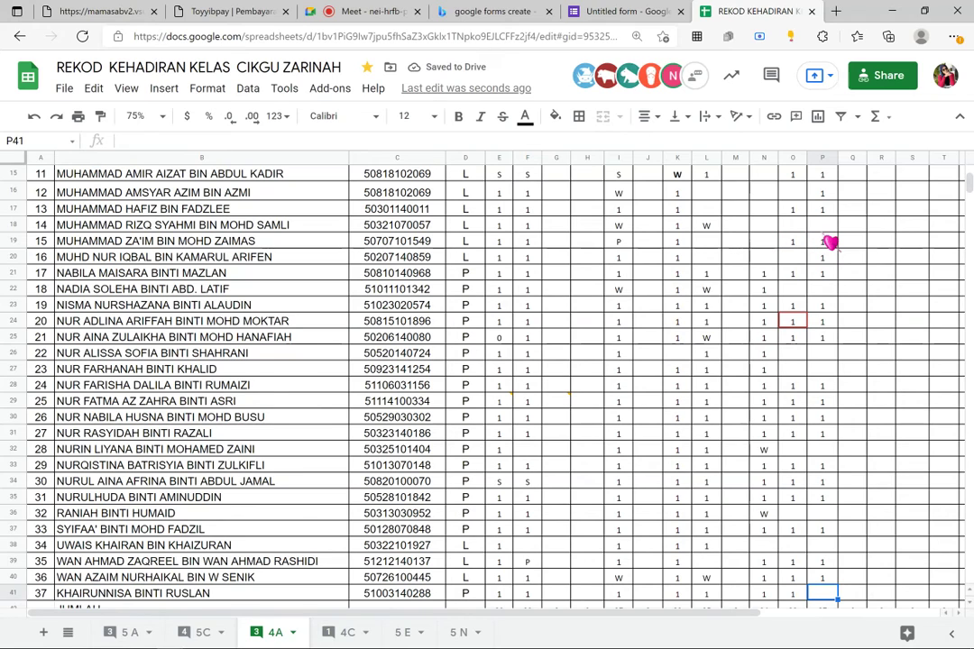
key("Return")
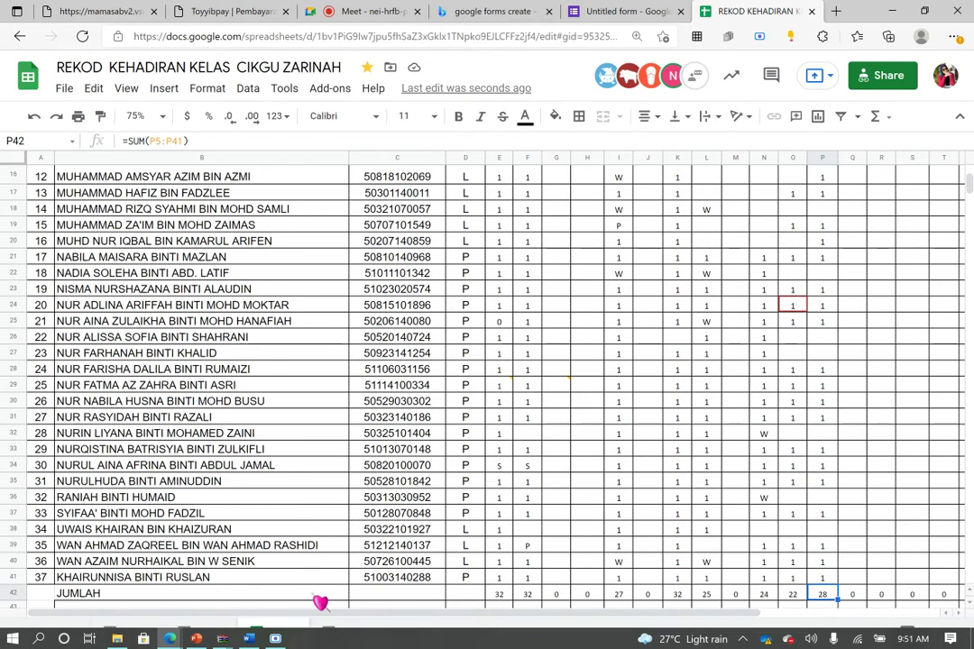
mouse_move(280, 640)
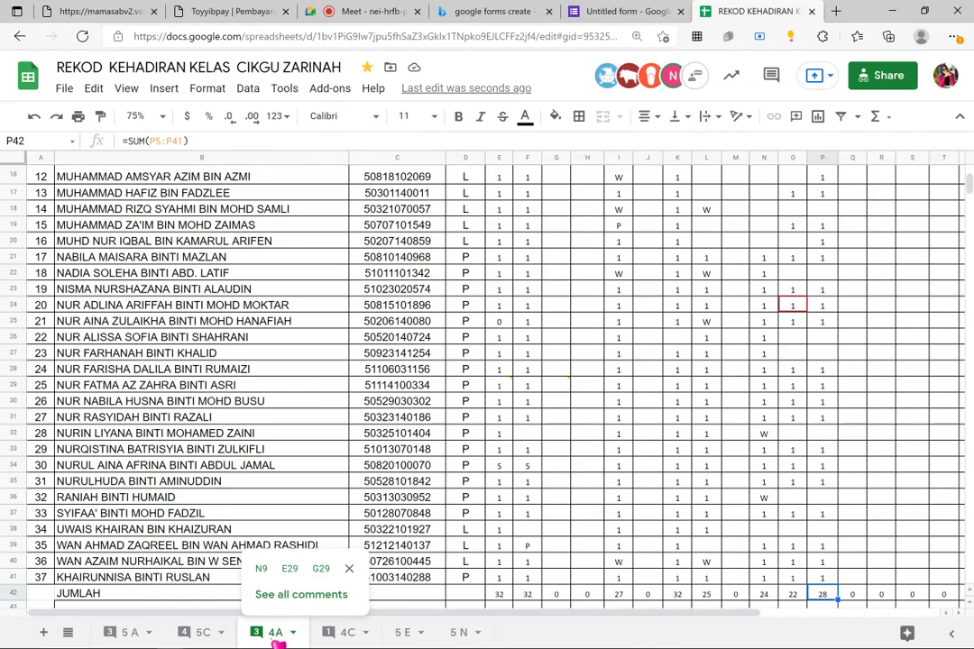
left_click(347, 636)
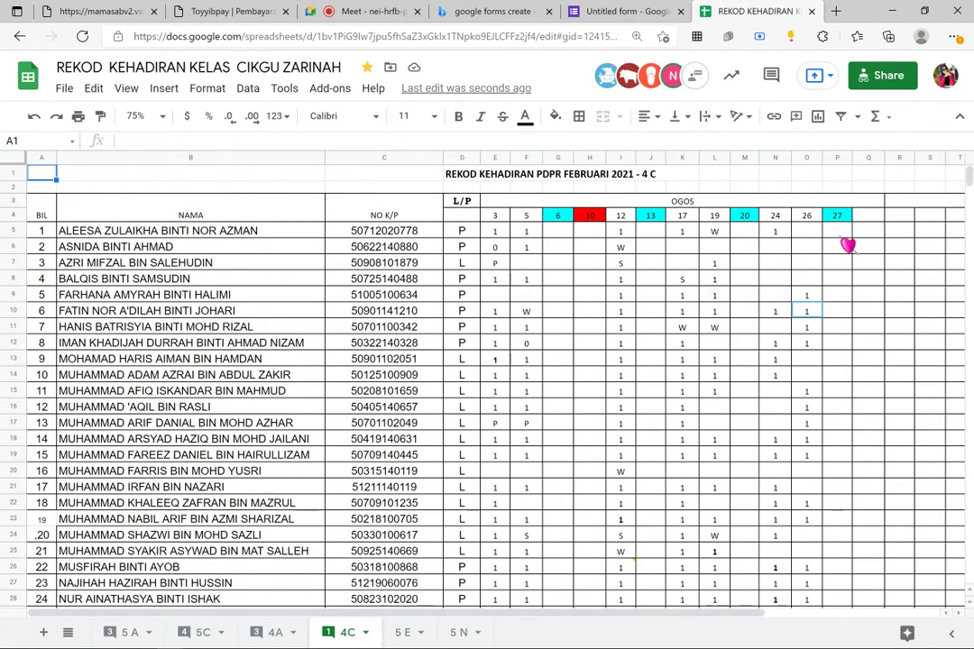
left_click(837, 231)
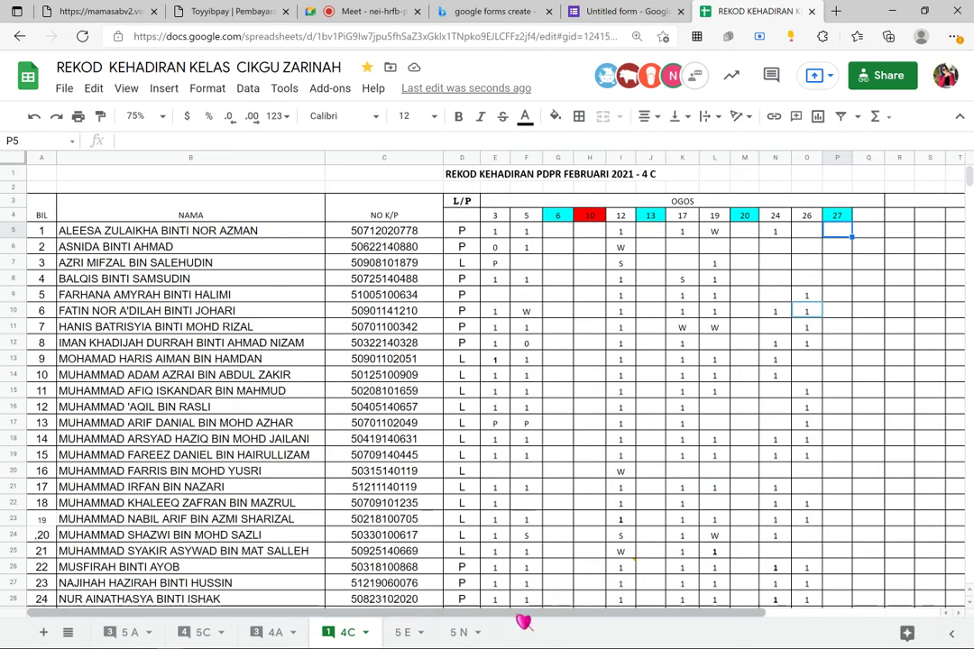
Return to the 4A sheet and cut the 27 Ogos attendance marks of students 1 to 37 (P5:P41)
mouse_move(280, 638)
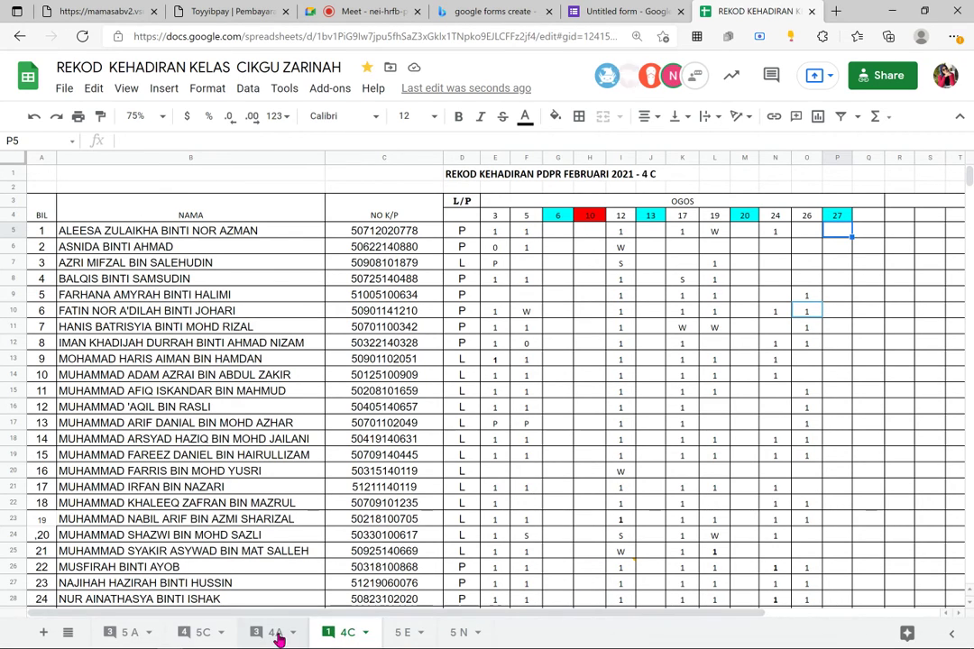
left_click(273, 632)
scroll(613, 393, "up", 5)
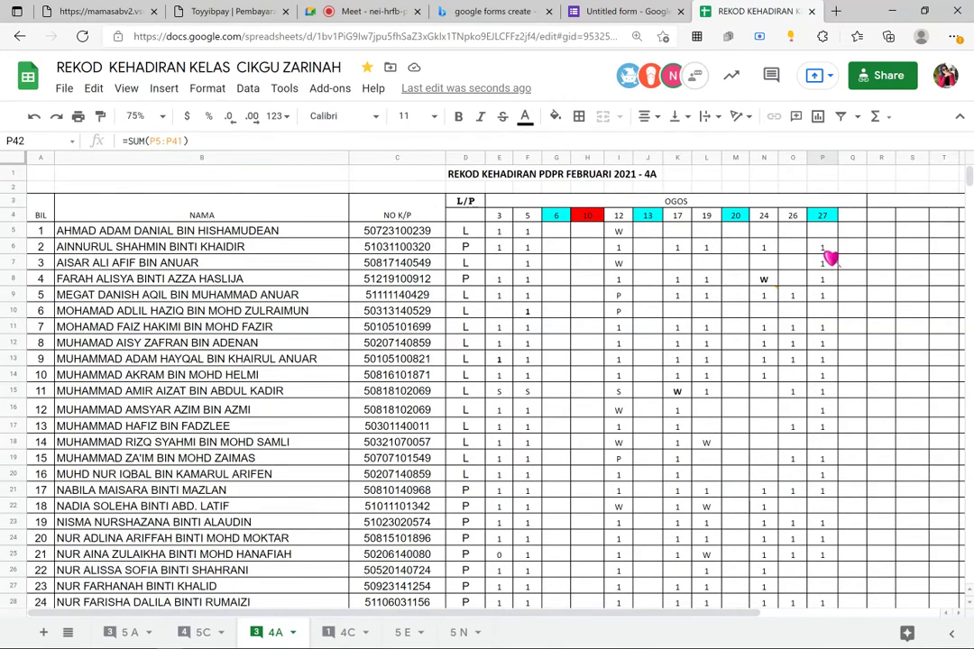
left_click(823, 249)
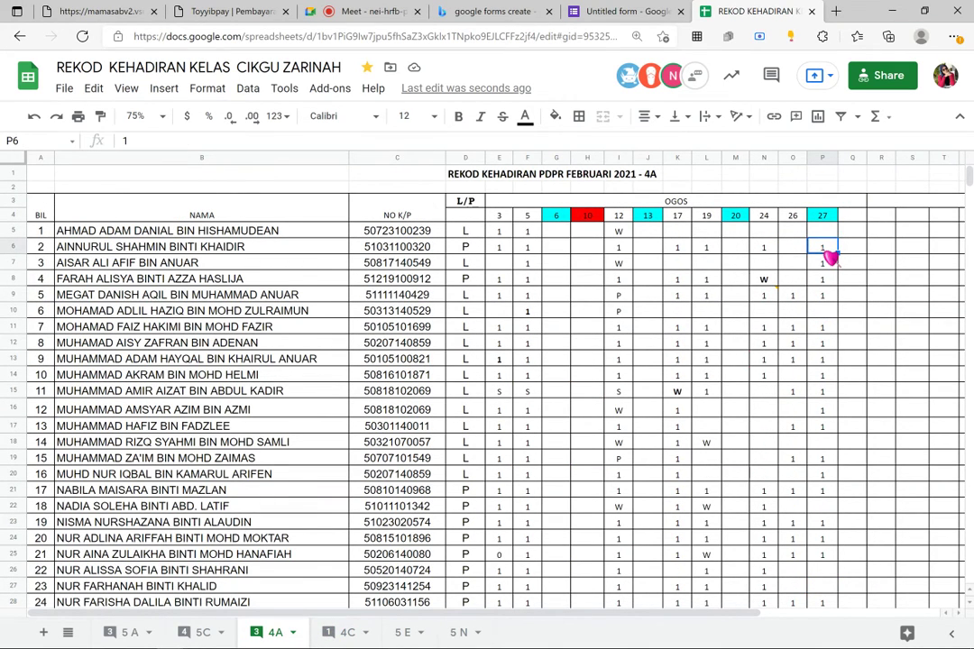
left_click(825, 234)
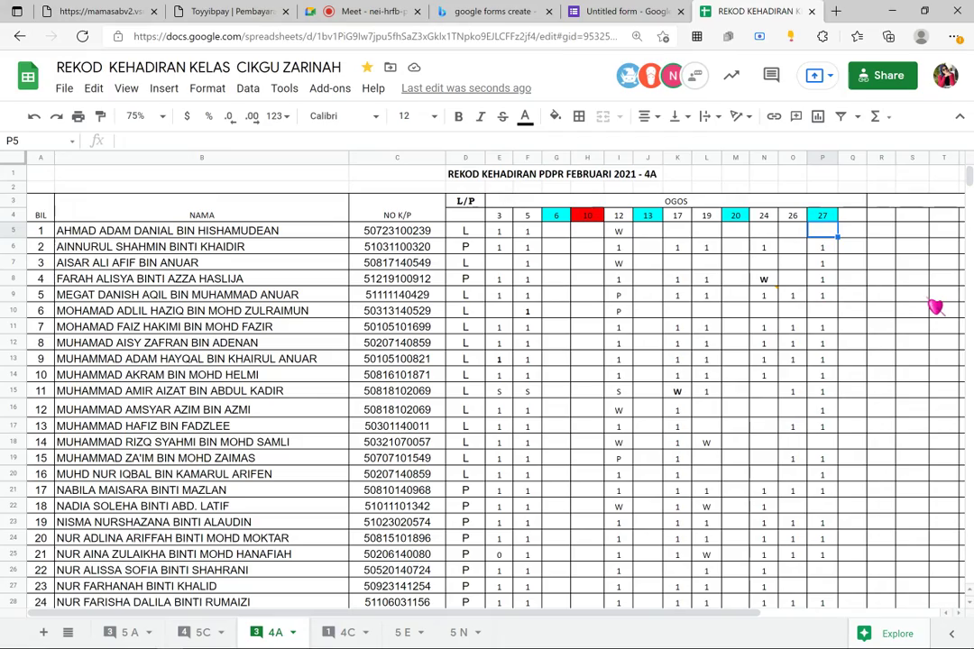
key("shift+Down")
key("shift+Down")
key("shift+Down")
key("shift+Down")
key("shift+Down")
key("shift+Down")
key("shift+Down")
key("shift+Down")
key("shift+Down")
key("shift+Down")
key("shift+Down")
key("shift+Down")
key("shift+Down")
key("shift+Down")
key("shift+Down")
key("shift+Down")
key("shift+Down")
key("shift+Down")
key("shift+Down")
key("shift+Down")
key("shift+Down")
key("shift+Down")
key("shift+Down")
key("shift+Down")
key("shift+Down")
key("shift+Down")
key("shift+Down")
key("shift+Down")
key("shift+Down")
key("shift+Down")
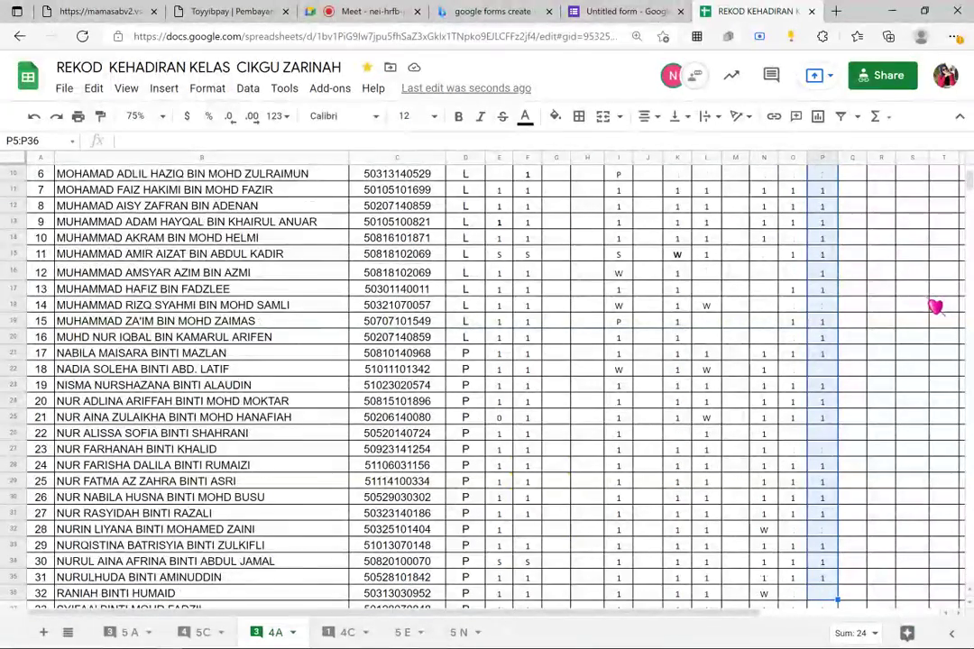
key("shift+Down")
key("shift+Down")
key("shift+Down")
key("shift+Down")
key("shift+Down")
key("shift+Down")
key("shift+Down")
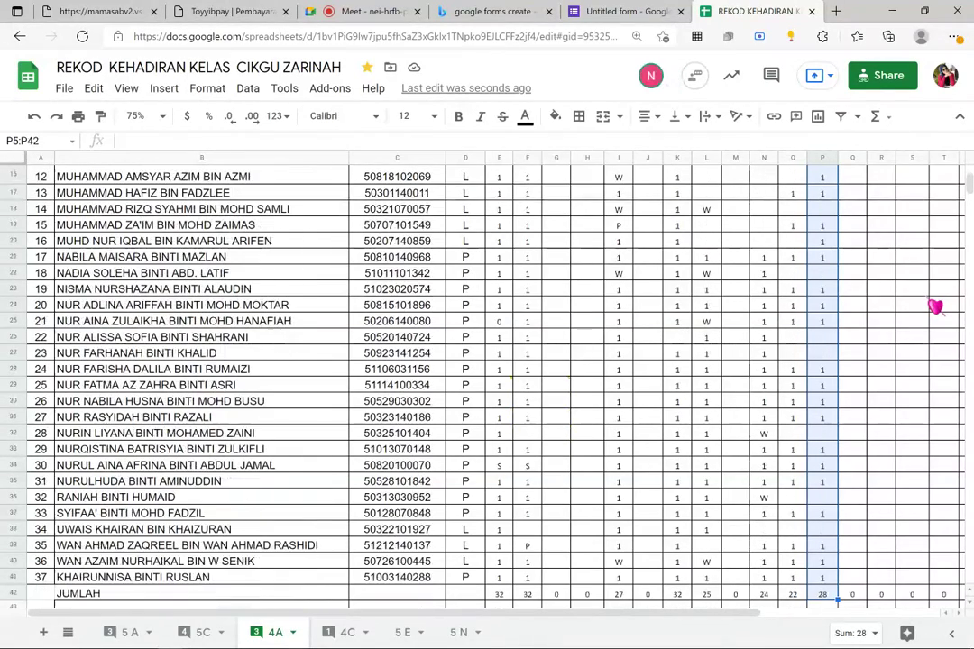
key("shift+Up")
key("shift+Up")
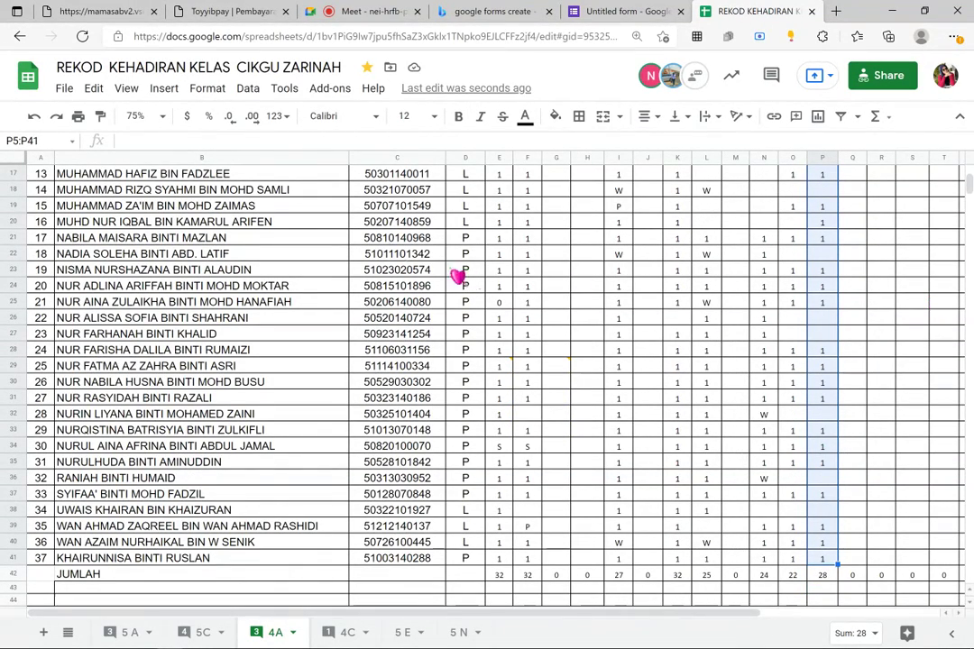
left_click(94, 88)
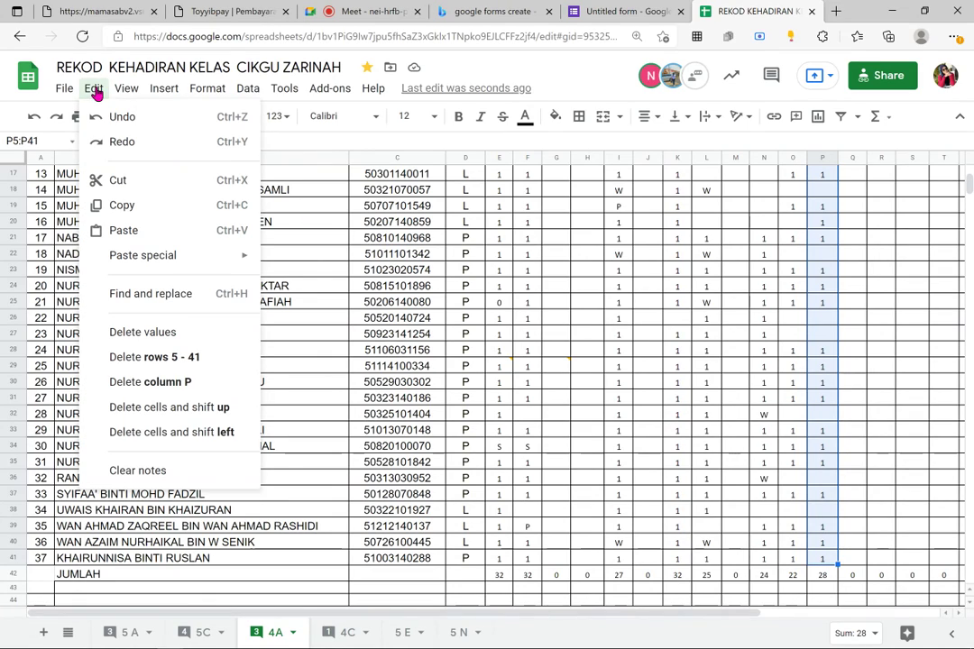
left_click(117, 183)
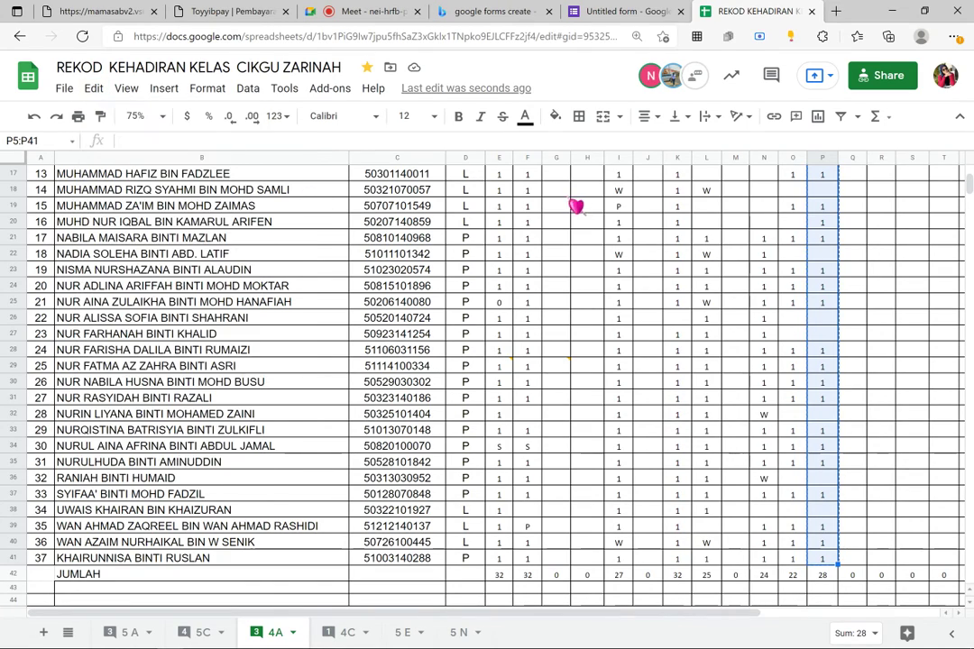
Paste the cut attendance marks into the 26 Ogos column of class 4A, starting at O5
scroll(759, 245, "up", 5)
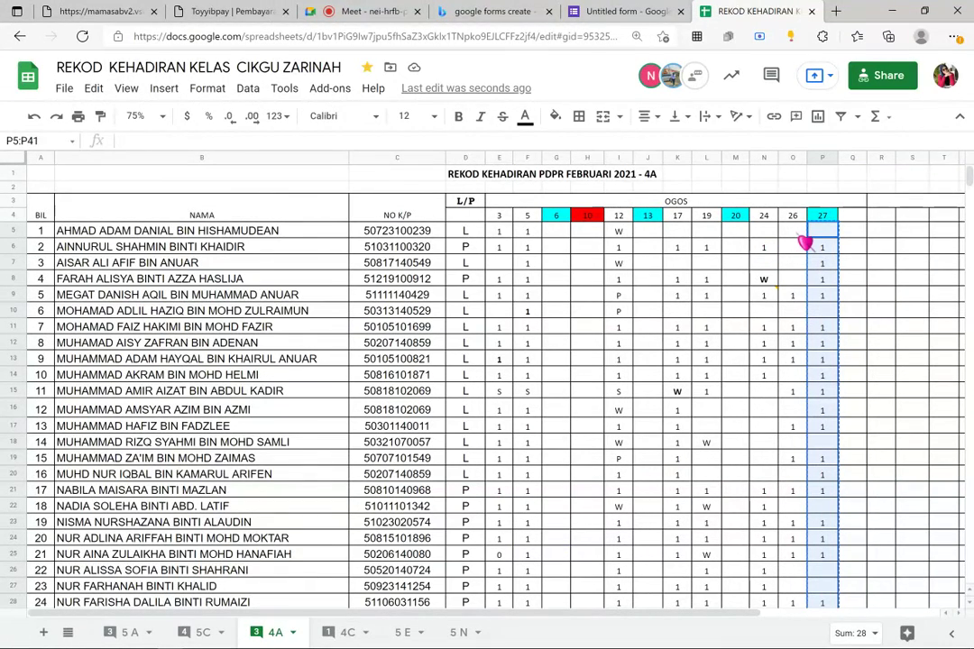
left_click(798, 234)
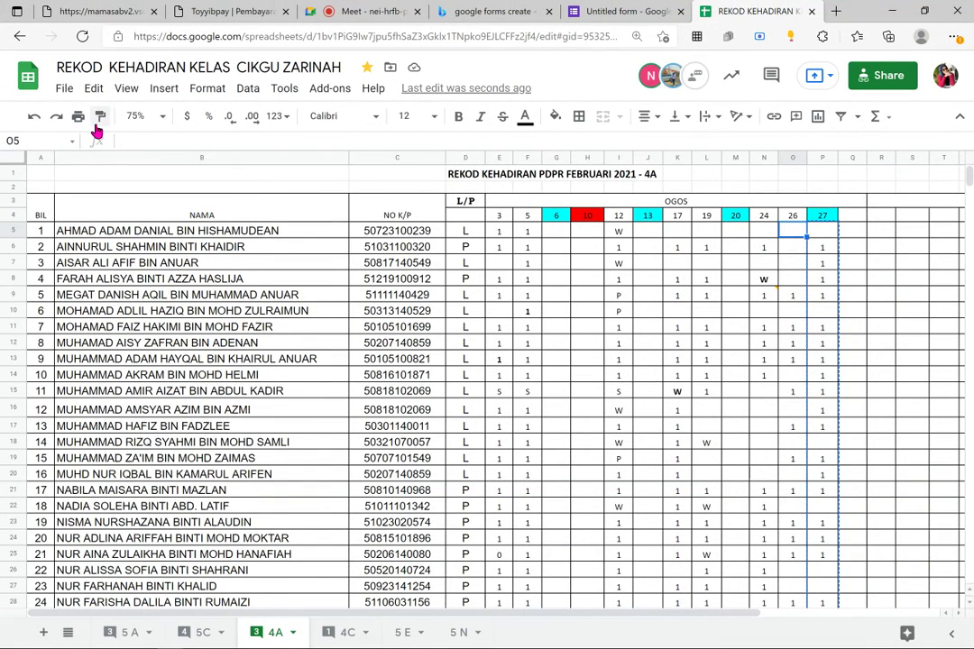
left_click(93, 88)
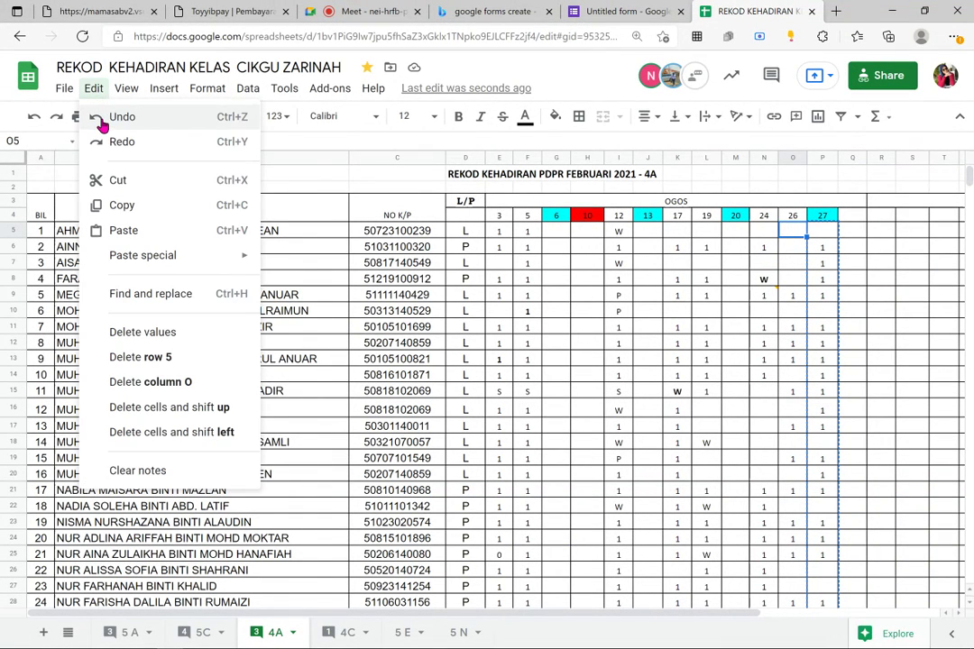
left_click(124, 231)
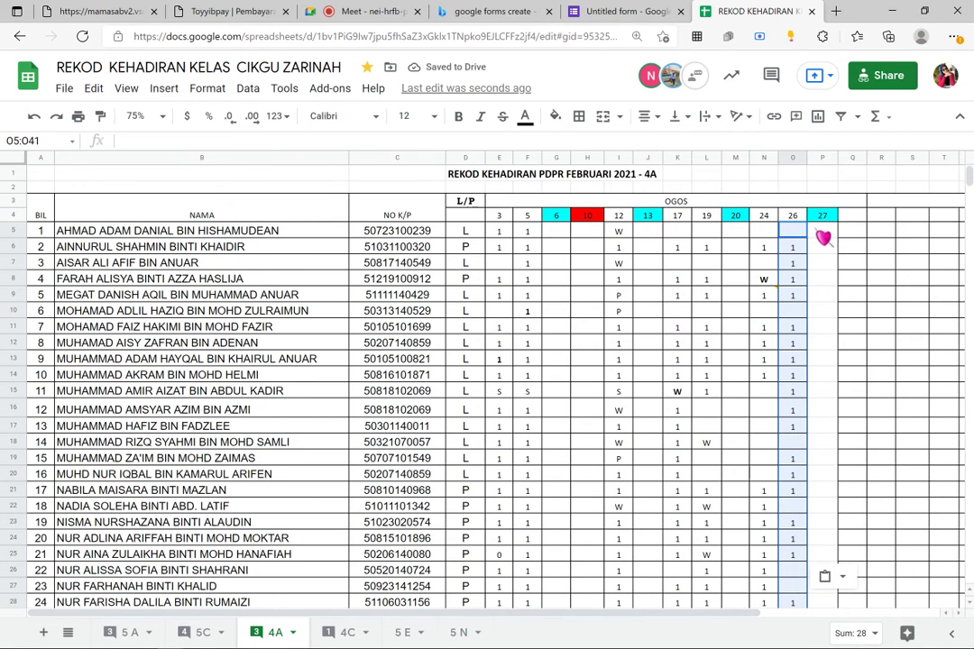
left_click(821, 233)
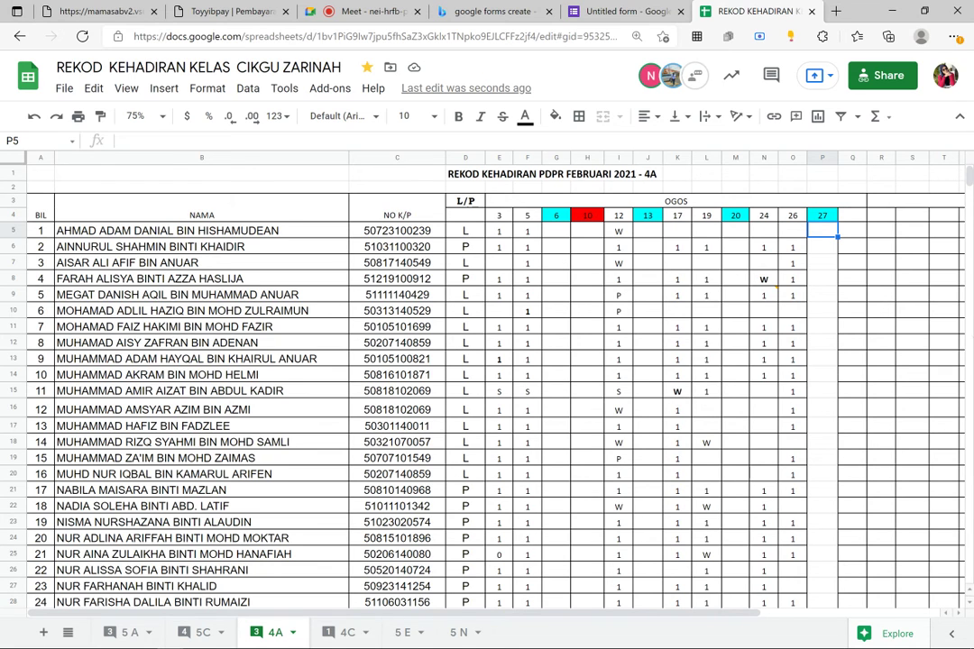
Open the 4C sheet and select the first student's cell in the 26 Ogos column (O5)
left_click(348, 632)
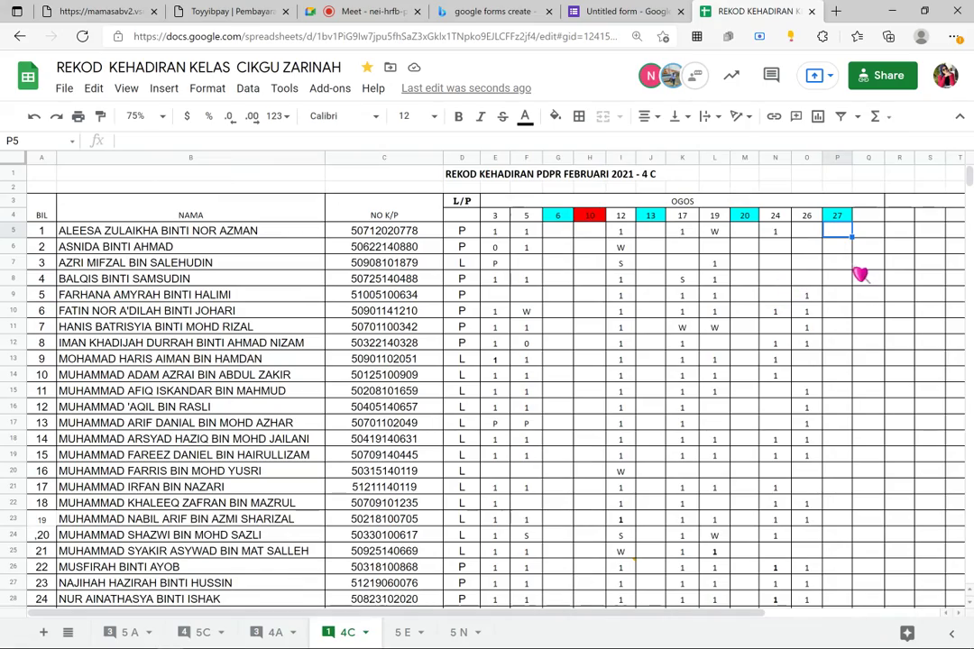
scroll(810, 425, "down", 6)
scroll(812, 427, "up", 2)
scroll(812, 426, "up", 6)
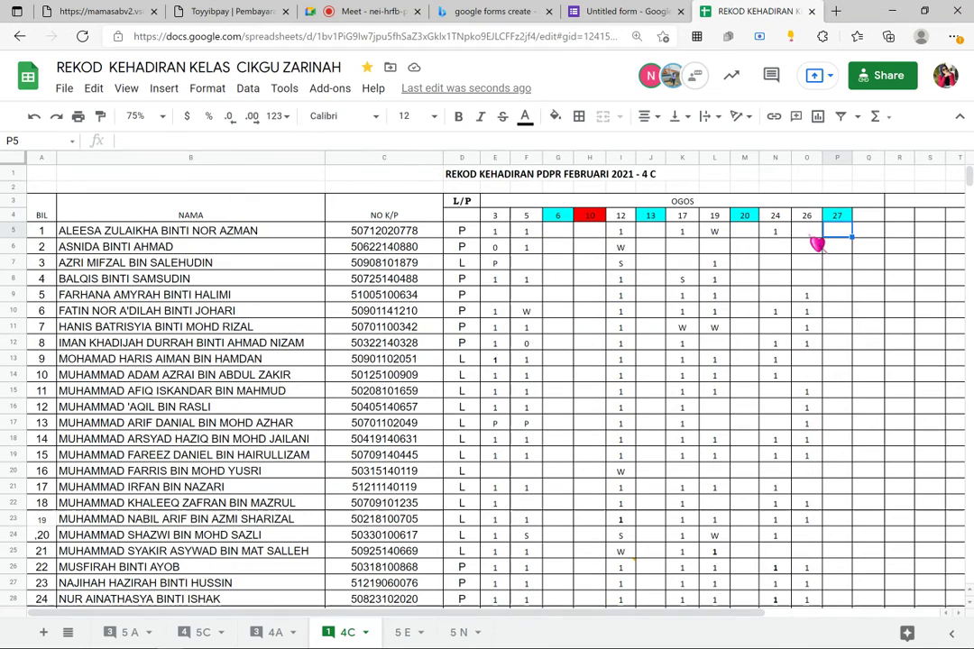
left_click(812, 236)
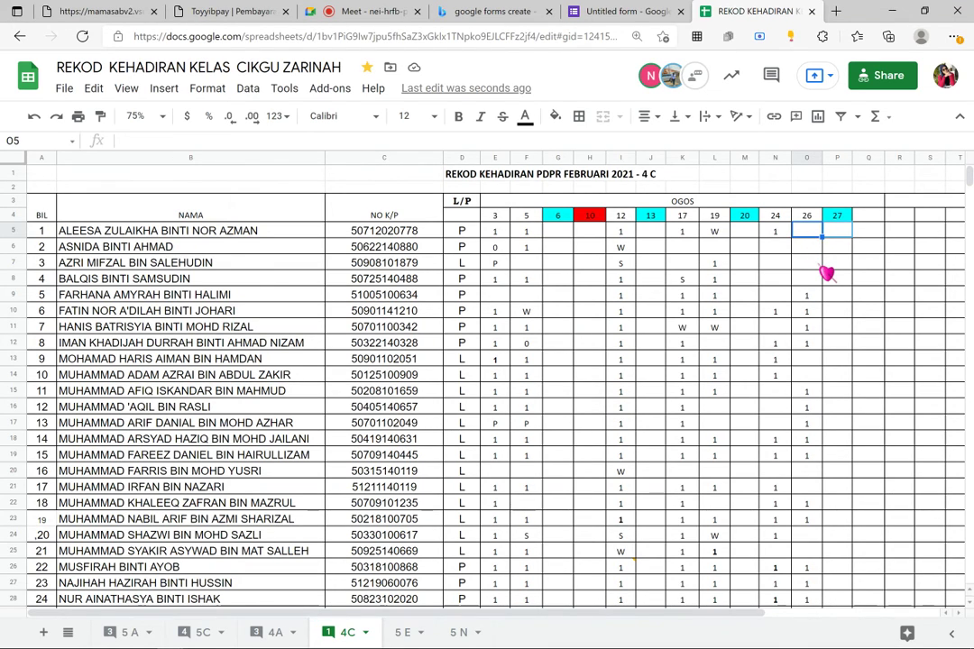
Go through the 26 Ogos attendance marks of class 4C from student 1 down to student 17 (O21)
key("Down")
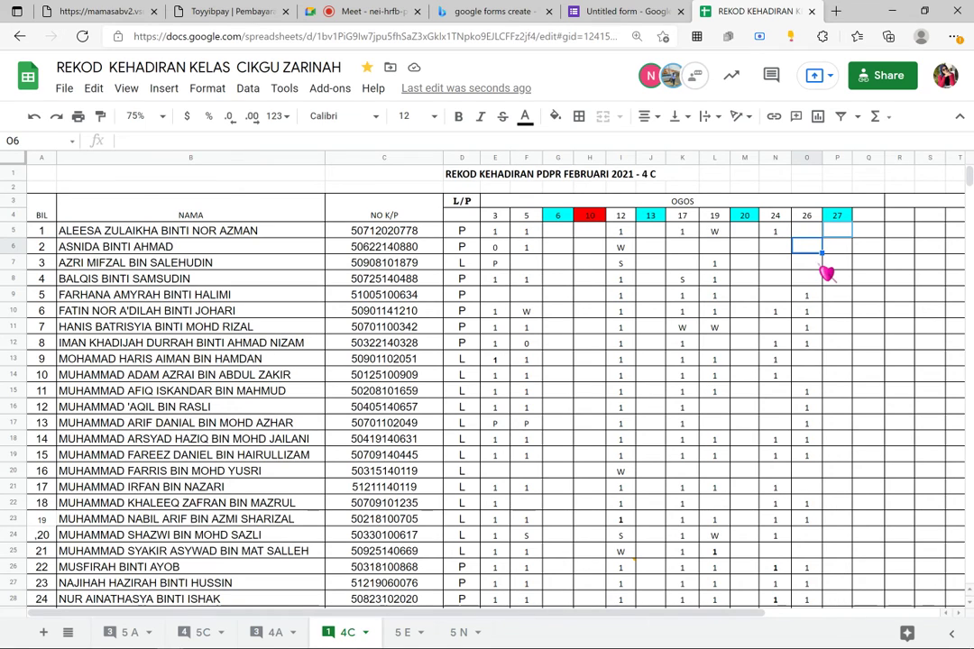
key("Down")
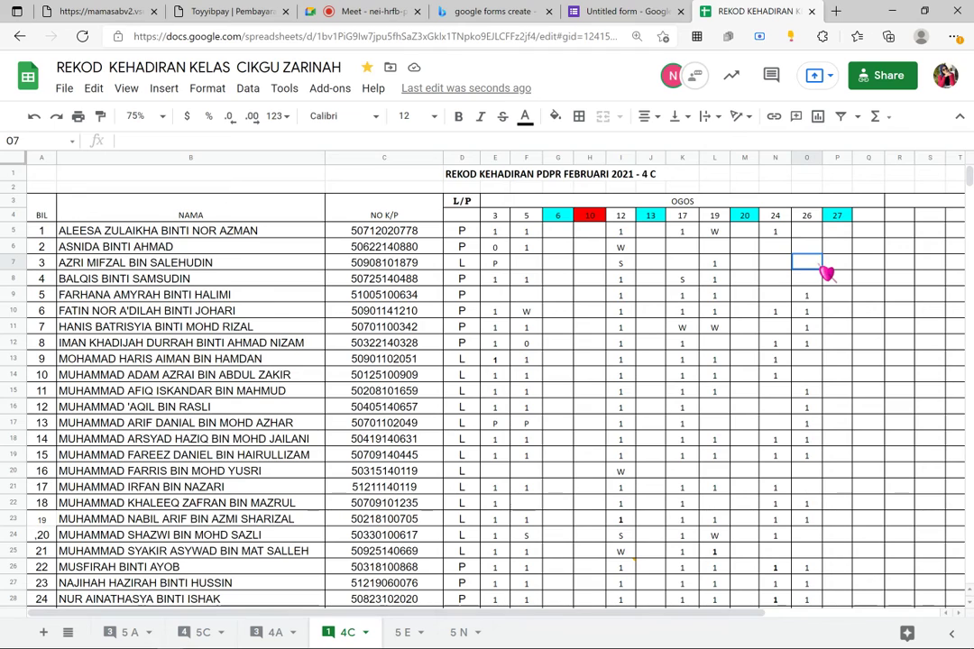
key("Down")
key("Down")
key("Down")
key("Down")
key("Down")
key("Down")
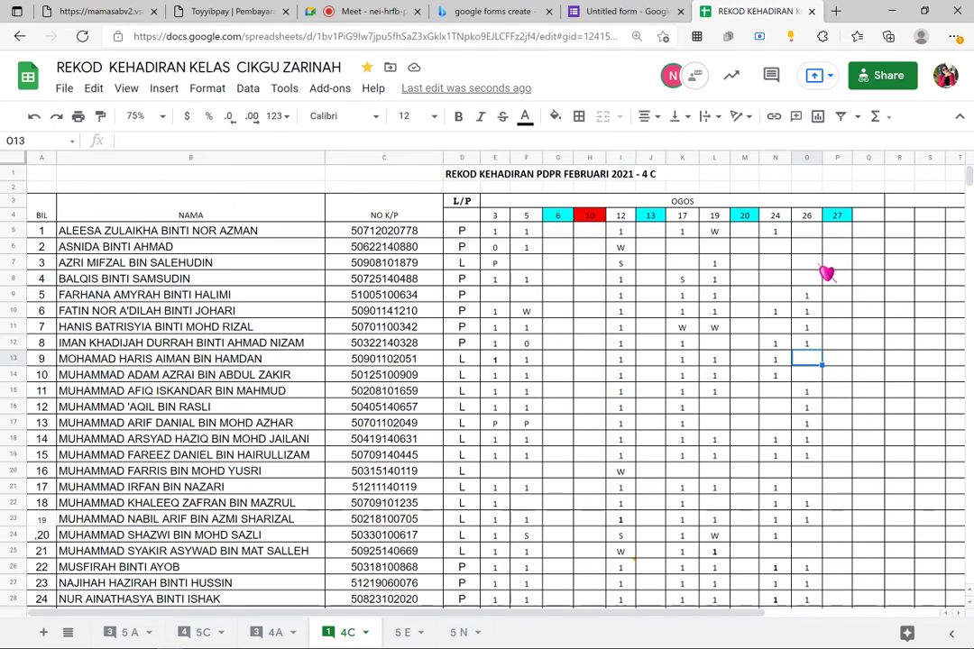
key("Down")
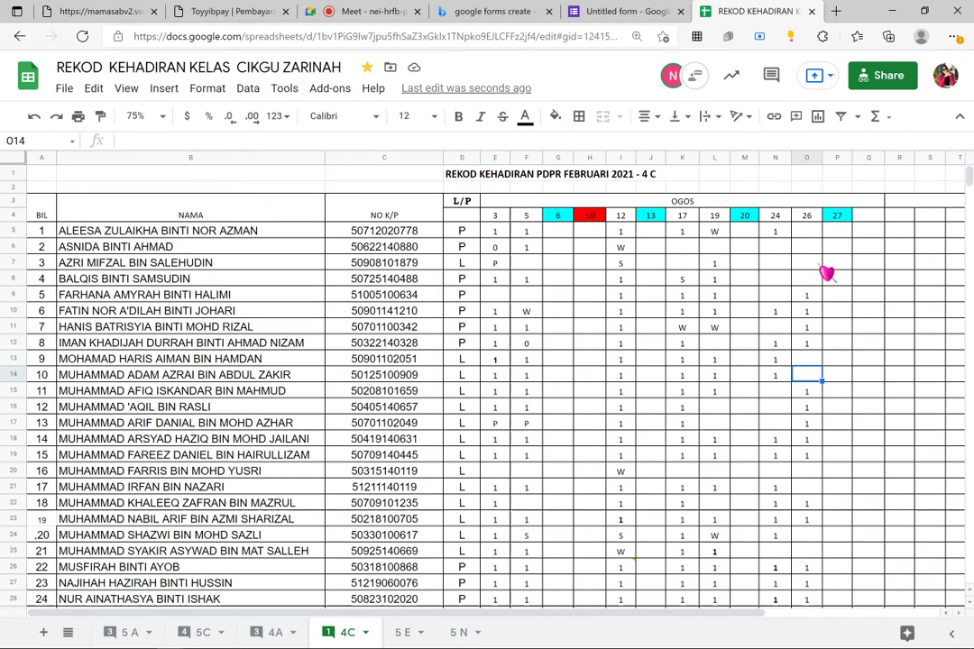
key("Down")
key("Down")
key("Down")
key("Down")
key("Down")
key("Down")
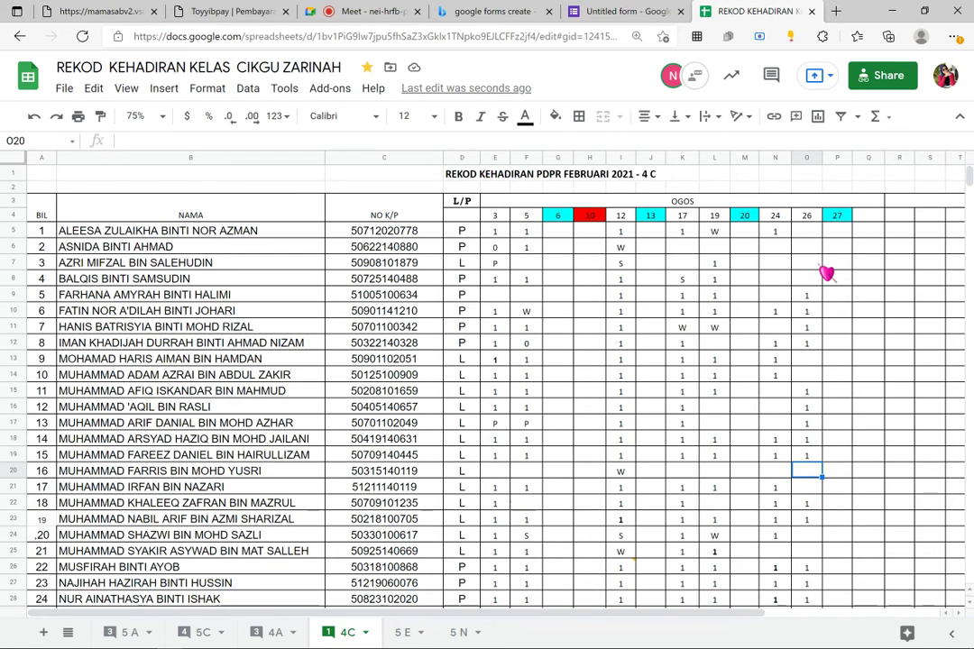
key("Down")
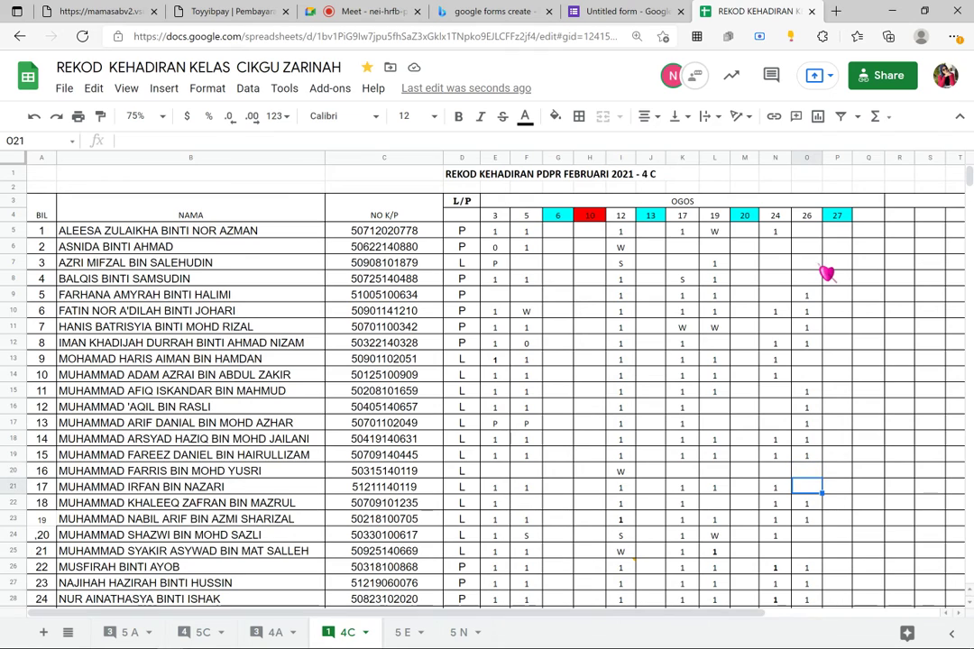
Skip student 18 and enter 1 in the 26 Ogos column for student 19 of class 4C (O23)
key("Down")
key("Down")
type("1")
key("Return")
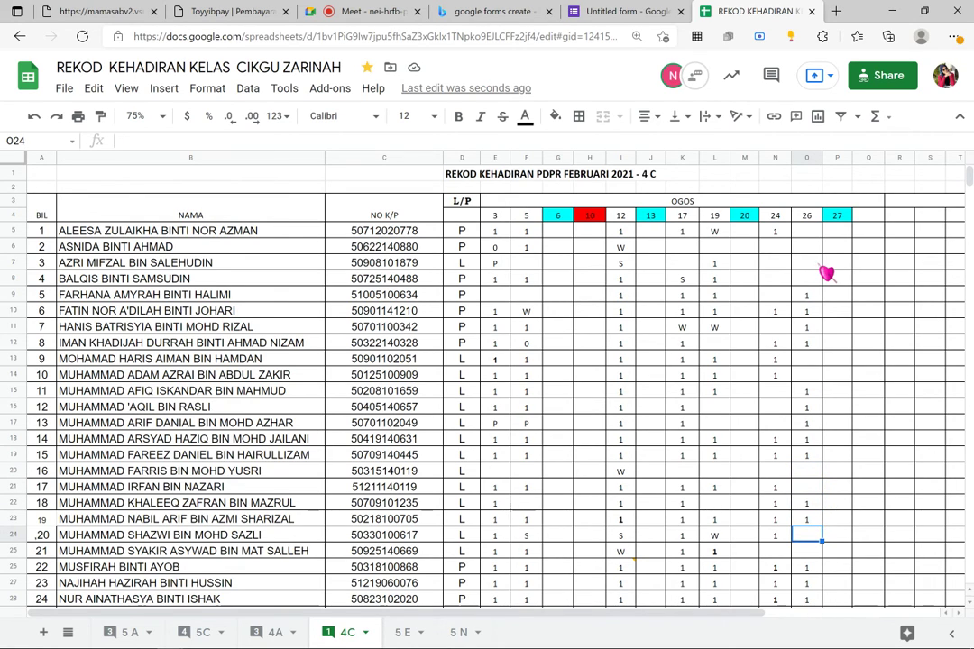
Go through the 26 Ogos attendance marks of class 4C from student 20 down to student 33 (O37)
key("Return")
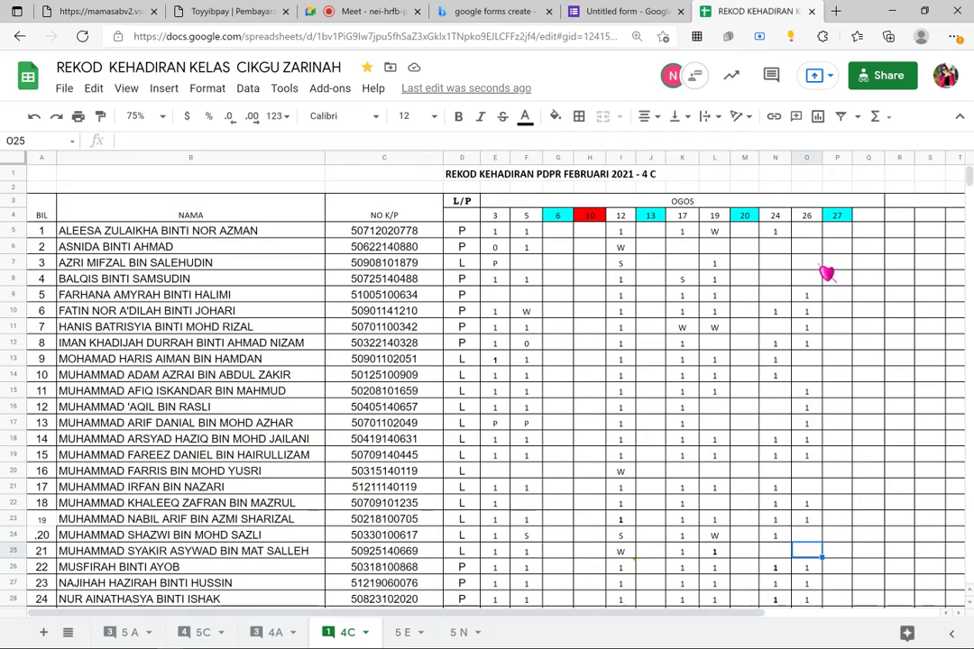
key("Down")
key("Down")
key("Down")
key("Down")
key("Down")
key("Down")
key("Down")
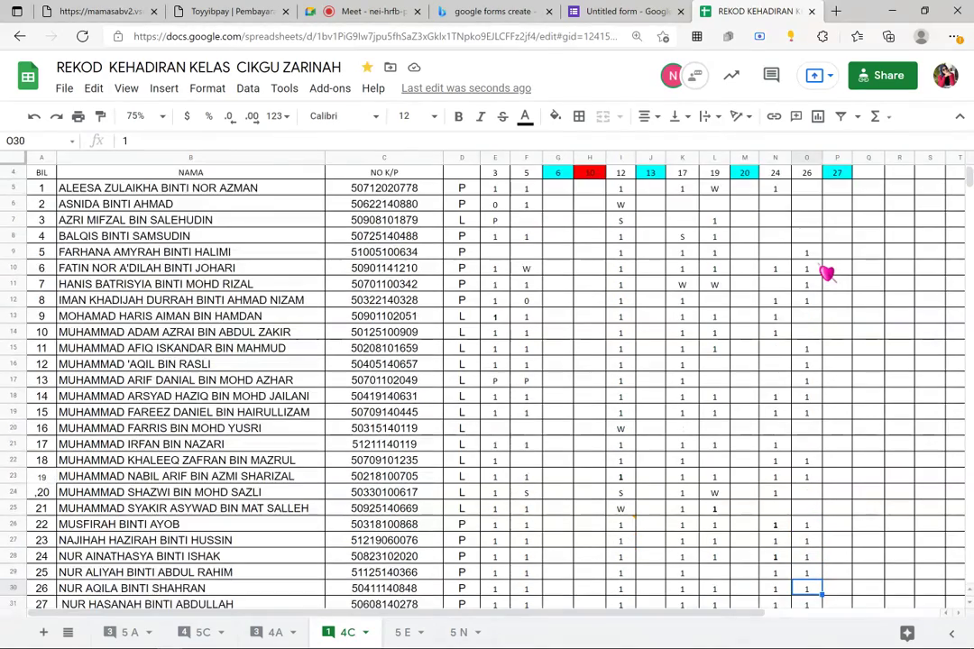
key("Down")
key("Down")
key("Down")
key("Down")
key("Down")
key("Down")
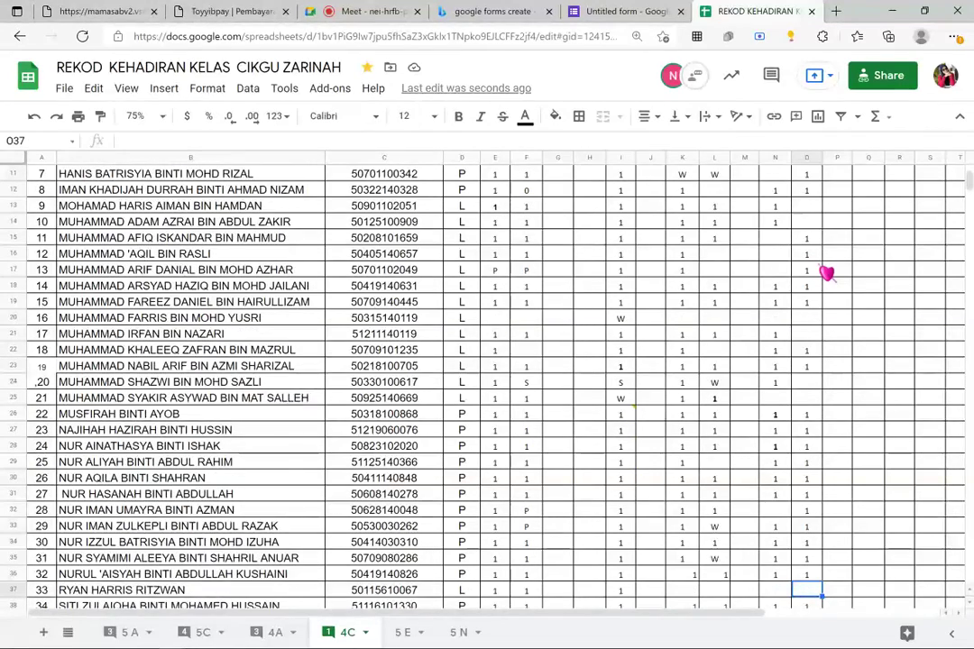
key("Up")
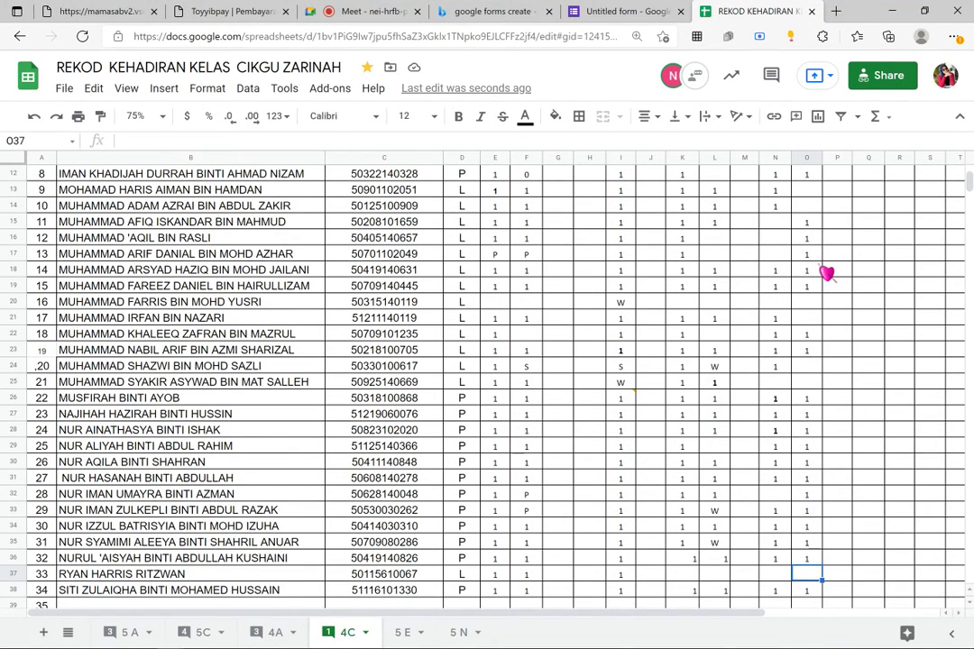
Enter 1 in the 26 Ogos column for student 33 of class 4C (O37) and check the column's JUMLAH total
type("1")
key("Return")
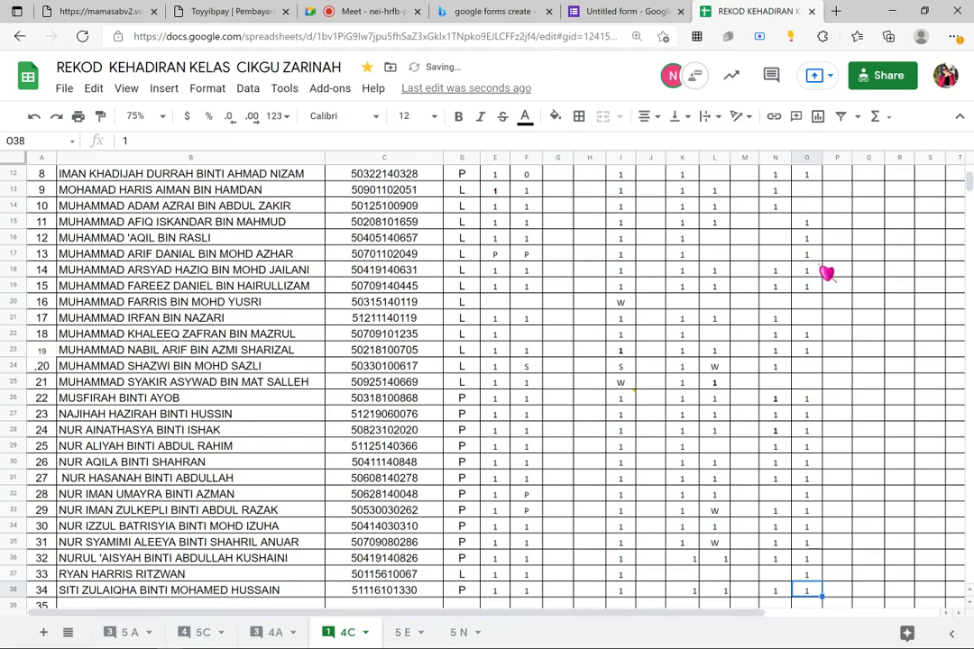
key("Down")
key("Down")
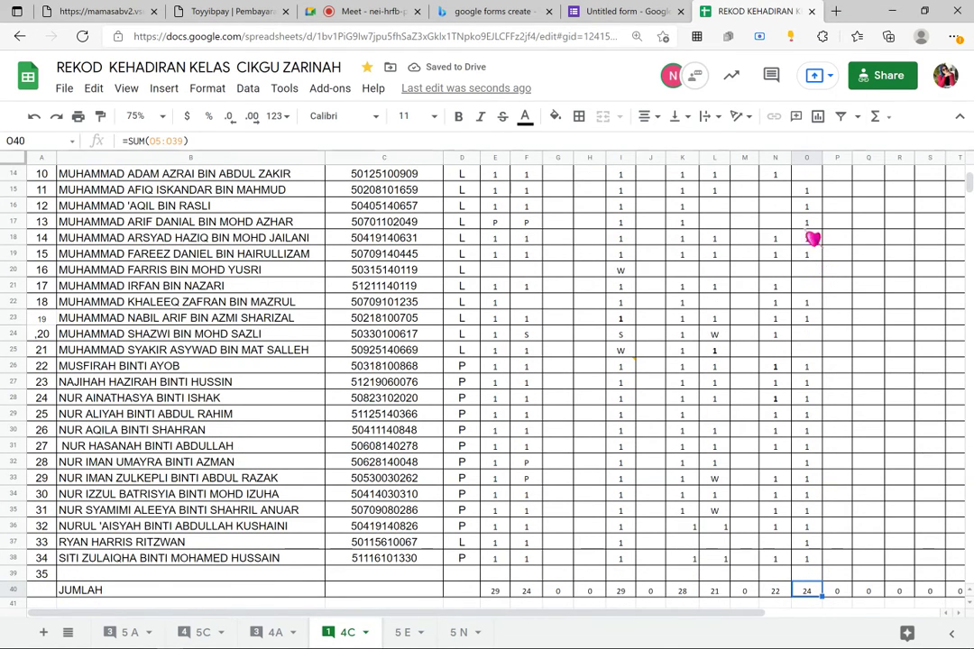
left_click(867, 398)
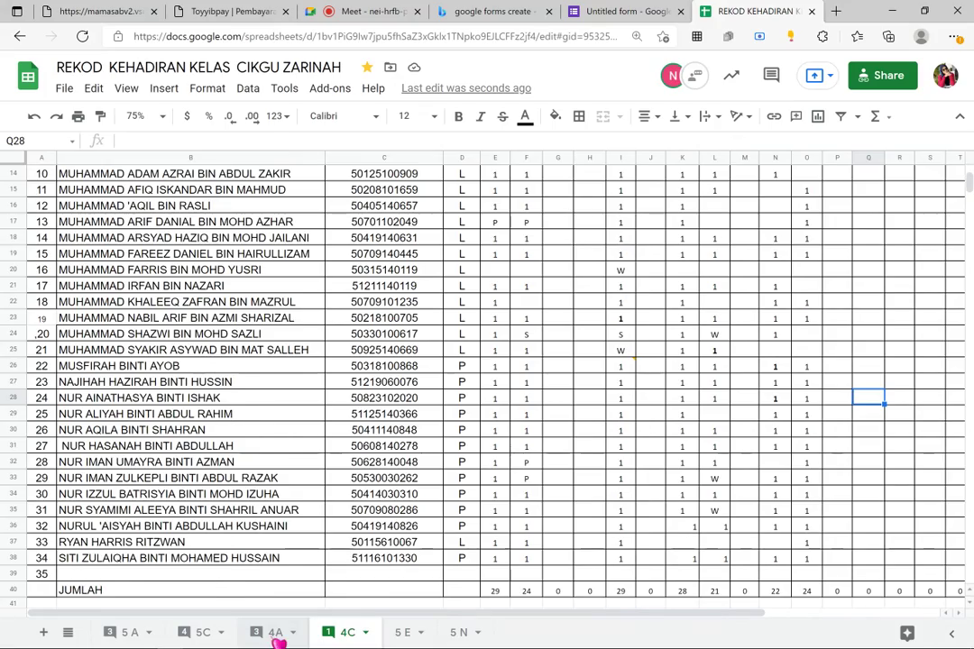
Open the 4A sheet and check its attendance columns down to the JUMLAH row
left_click(271, 633)
scroll(676, 487, "down", 5)
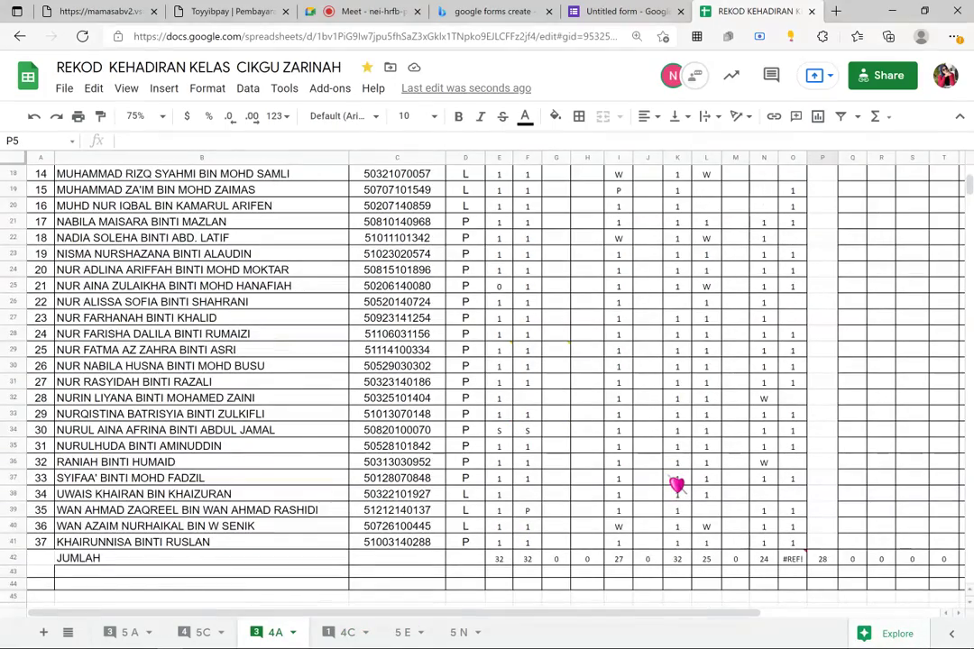
scroll(676, 485, "up", 5)
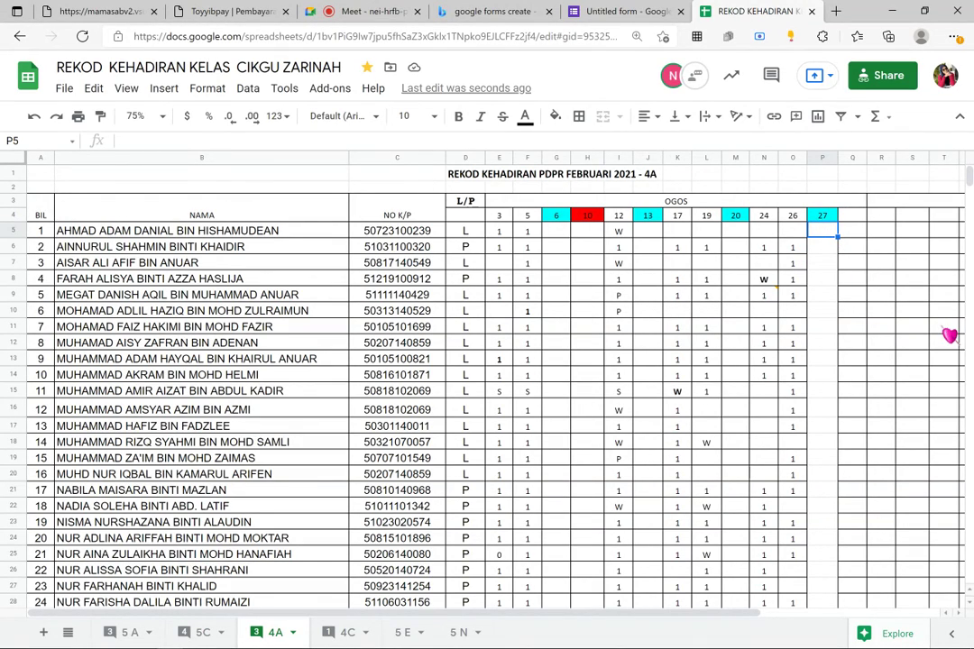
Apply all borders to the 27 Ogos column of class 4A from the first student down to the JUMLAH row (P5:P42)
key("shift+Down")
key("shift+Down")
key("shift+Down")
key("shift+Down")
key("shift+Down")
key("shift+Down")
key("shift+Down")
key("shift+Down")
key("shift+Down")
key("shift+Down")
key("shift+Down")
key("shift+Down")
key("shift+Down")
key("shift+Down")
key("shift+Down")
key("shift+Down")
key("shift+Down")
key("shift+Down")
key("shift+Down")
key("shift+Down")
key("shift+Down")
key("shift+Down")
key("shift+Down")
key("shift+Down")
key("shift+Down")
key("shift+Down")
key("shift+Down")
key("shift+Down")
key("shift+Down")
key("shift+Down")
key("shift+Down")
key("shift+Down")
key("shift+Up")
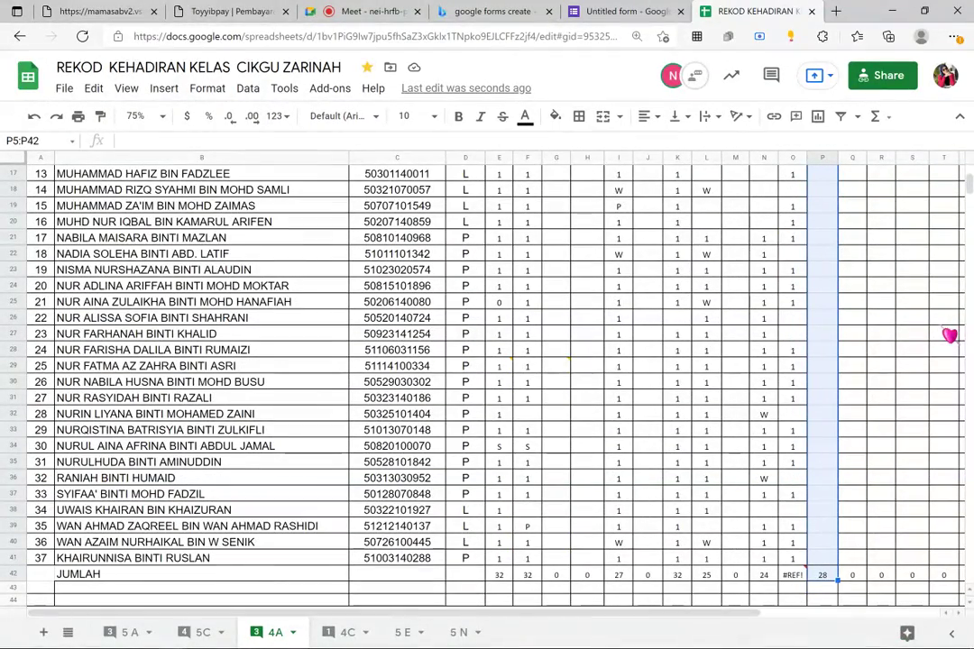
left_click(94, 88)
left_click(161, 90)
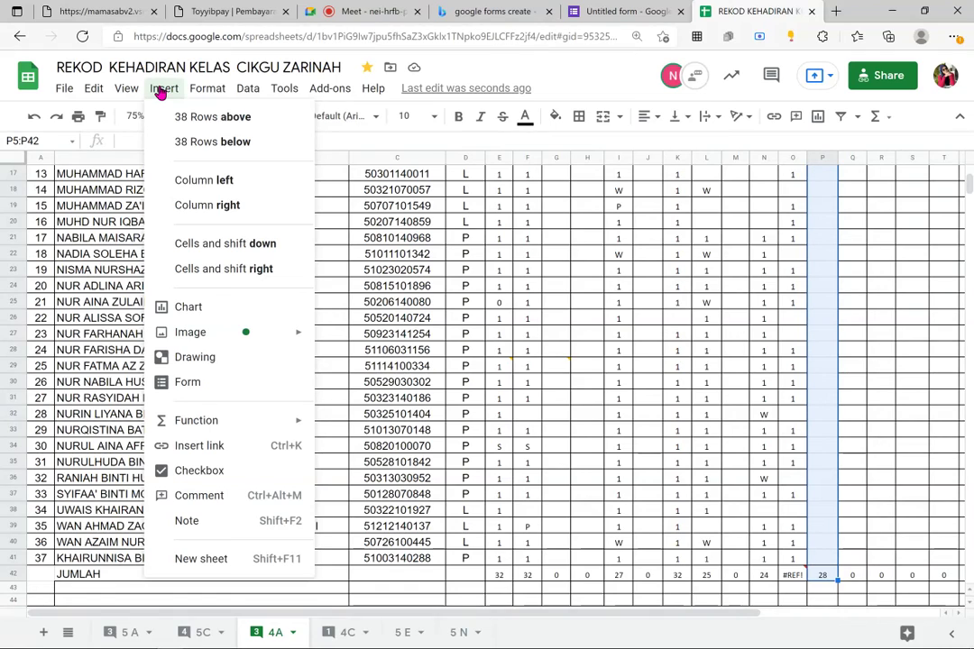
mouse_move(142, 93)
mouse_move(199, 94)
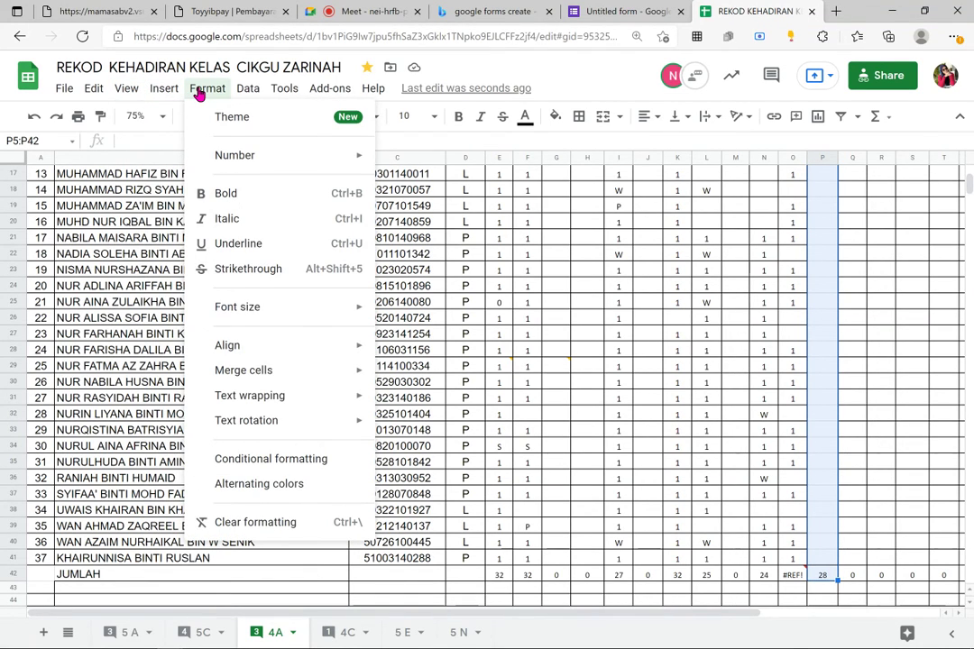
mouse_move(374, 88)
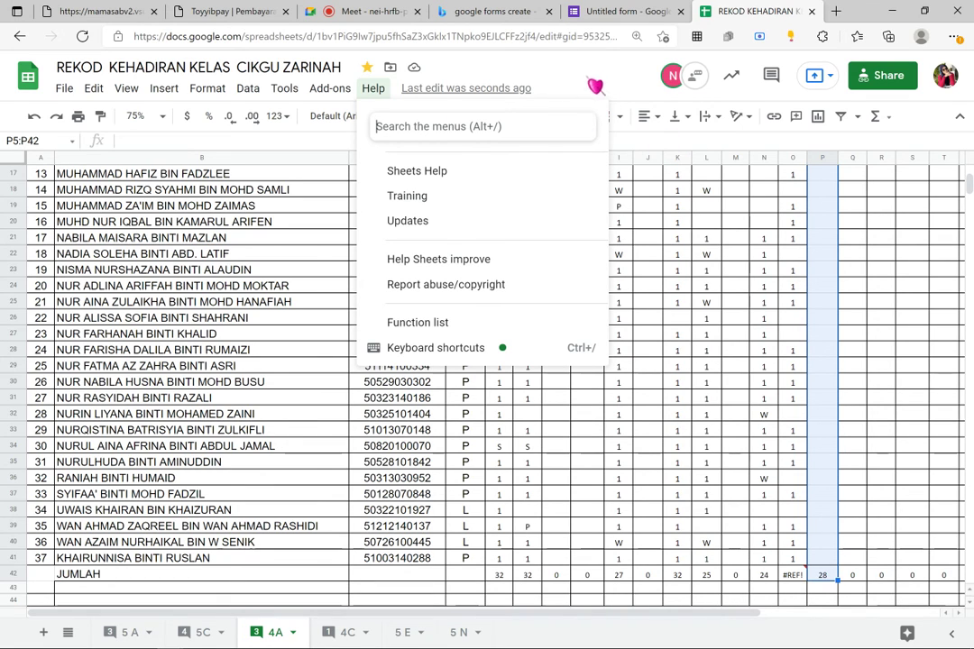
key("Escape")
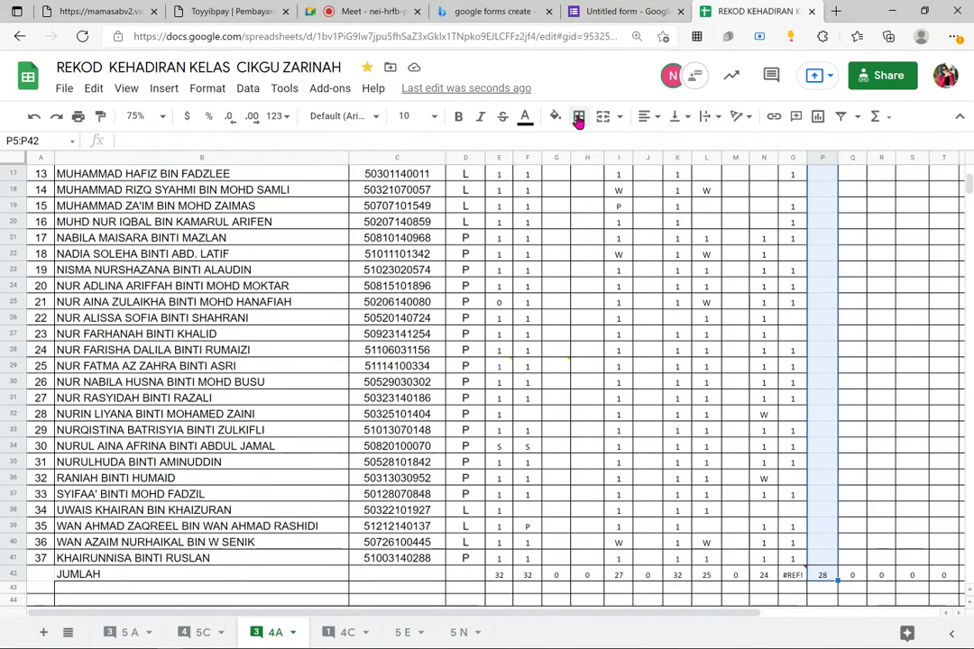
left_click(578, 117)
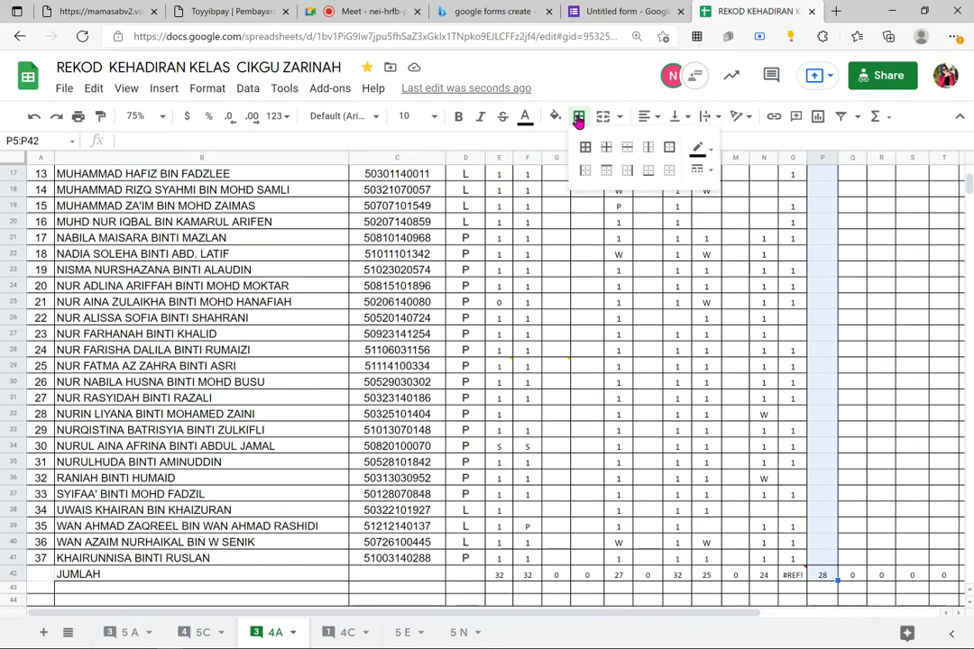
left_click(586, 153)
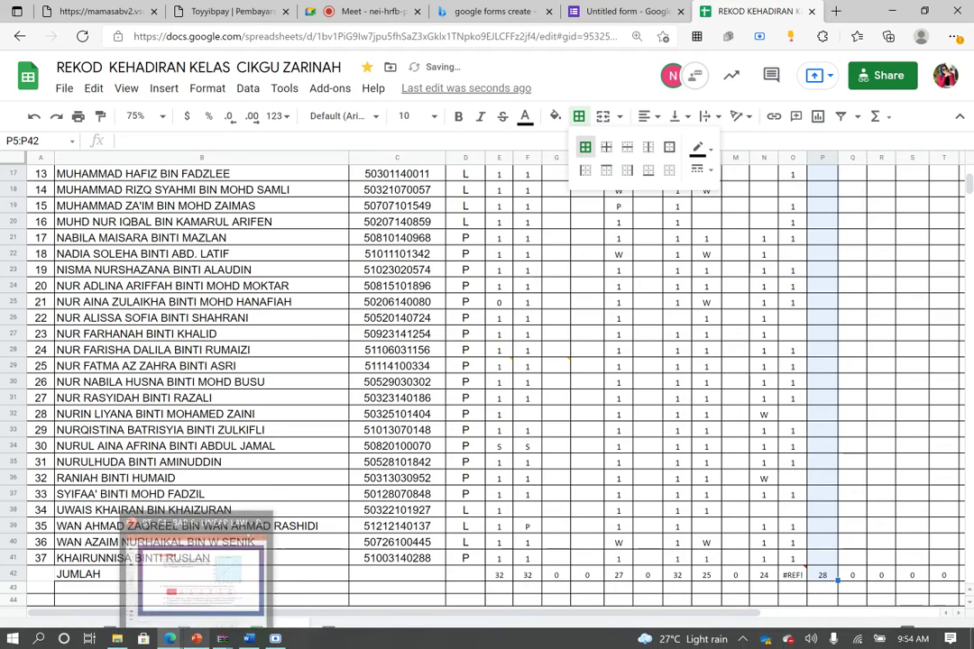
Check the running Google Meet call and open Telegram Web in a new browser tab
mouse_move(171, 640)
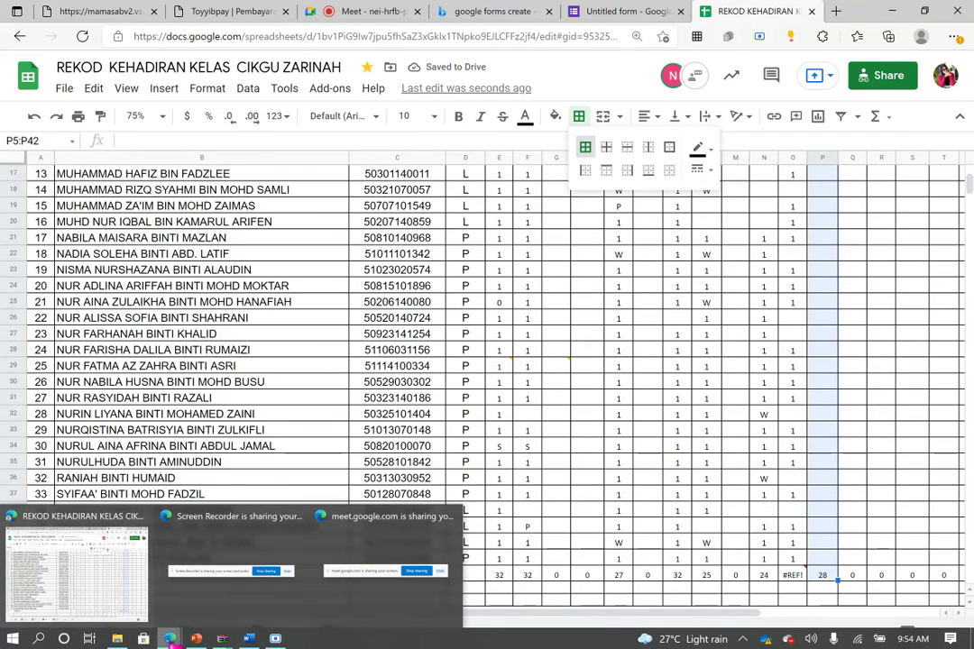
left_click(398, 17)
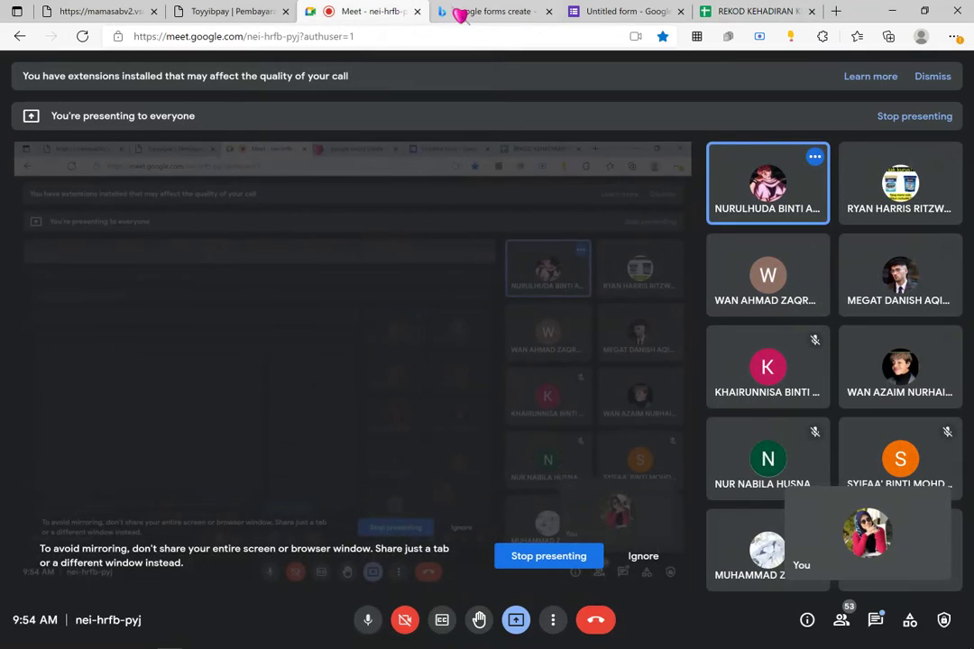
left_click(836, 11)
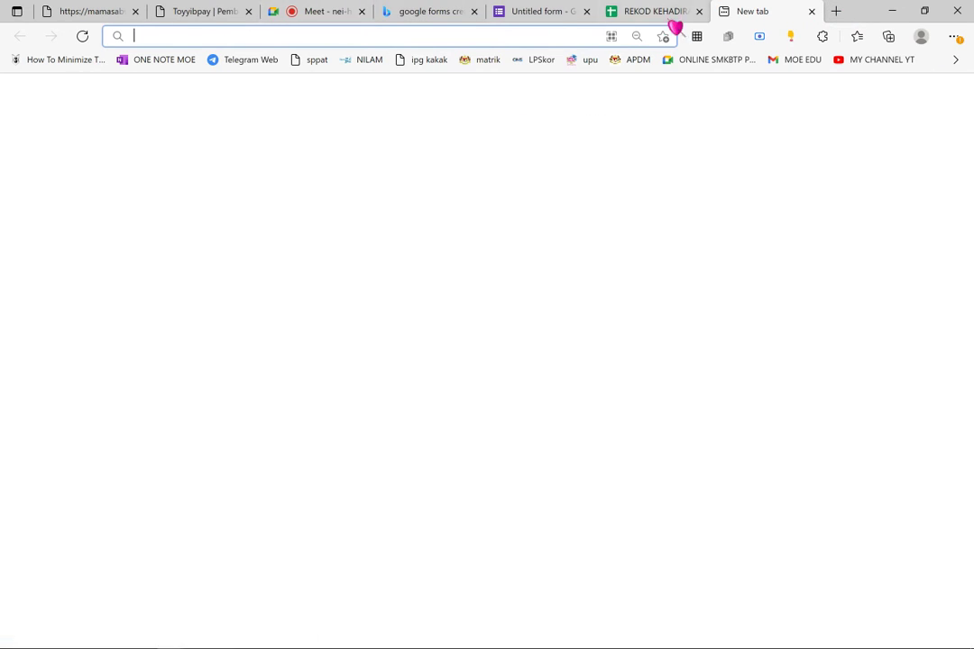
left_click(241, 64)
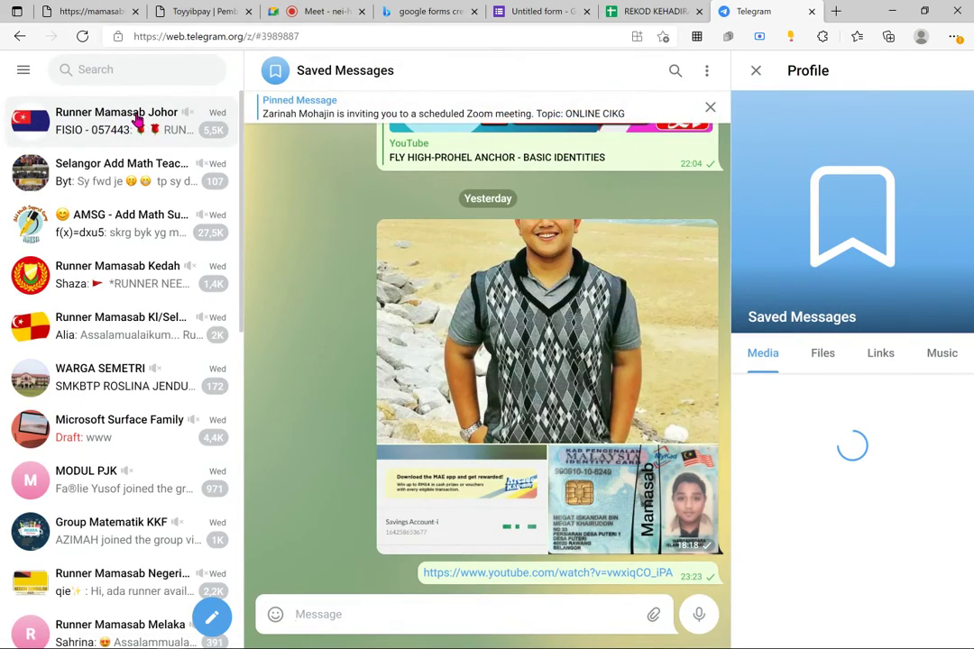
Search the Telegram chats for "4a" and open the most recent matching message in the ADD MATH 4A, 4C 2021 group
scroll(142, 196, "down", 5)
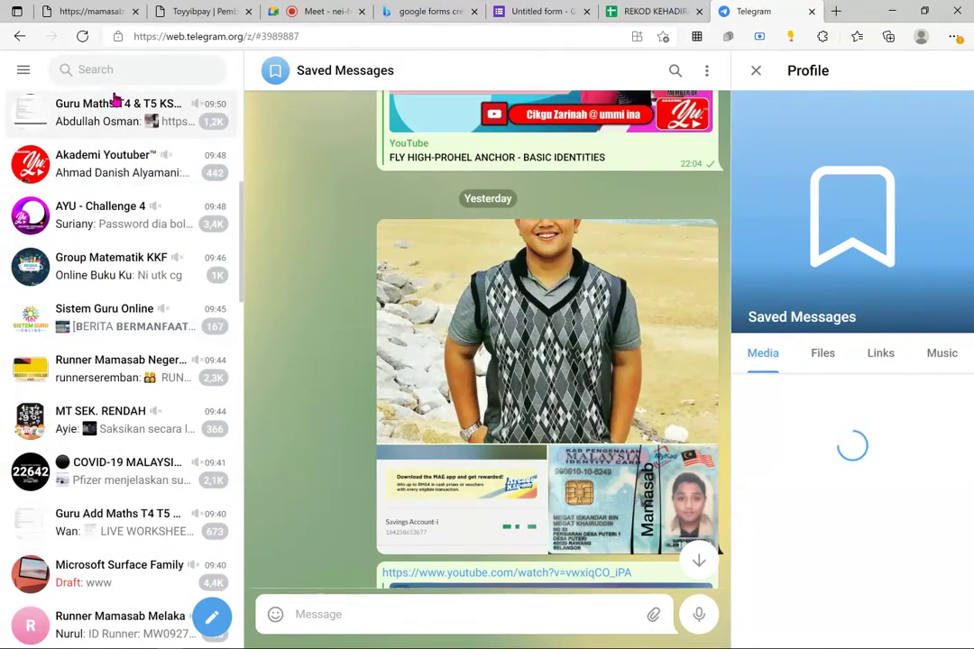
left_click(114, 68)
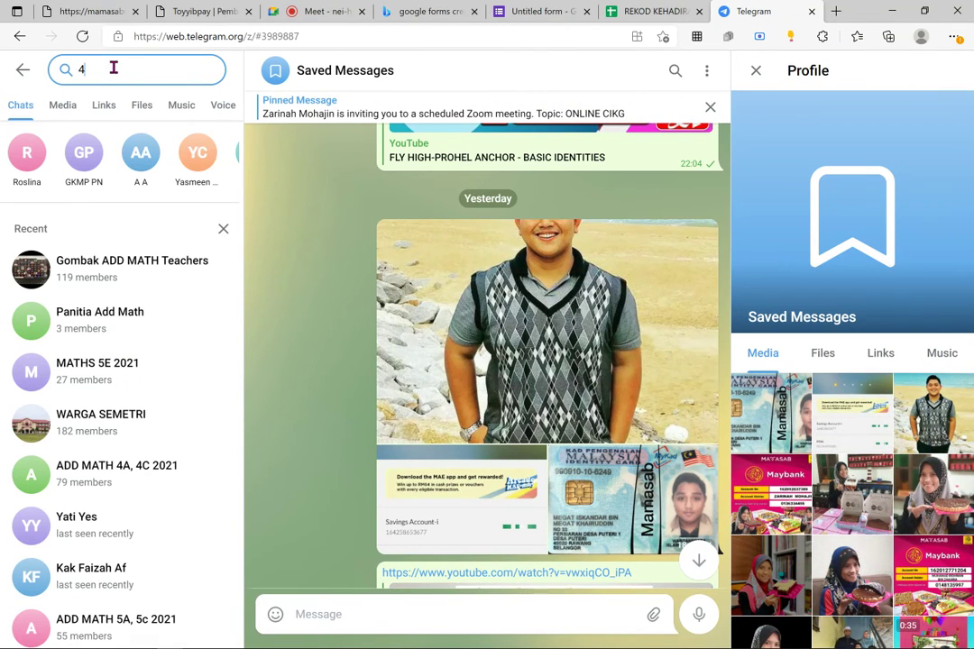
type("4a")
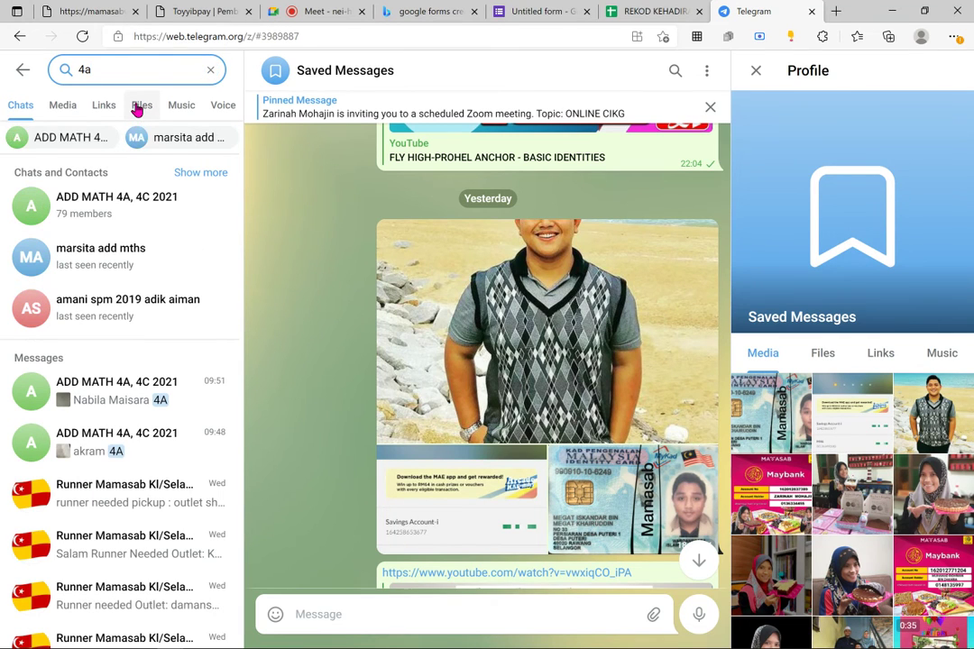
left_click(147, 400)
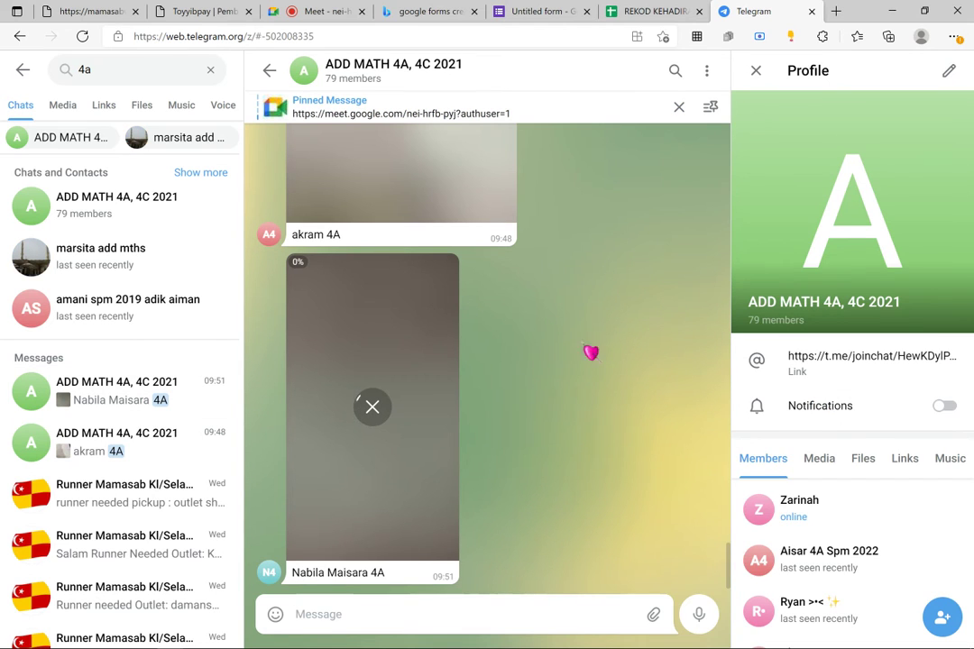
Look through the photos posted today in the ADD MATH 4A, 4C 2021 group and try to reload the 09:48 one
scroll(522, 330, "up", 3)
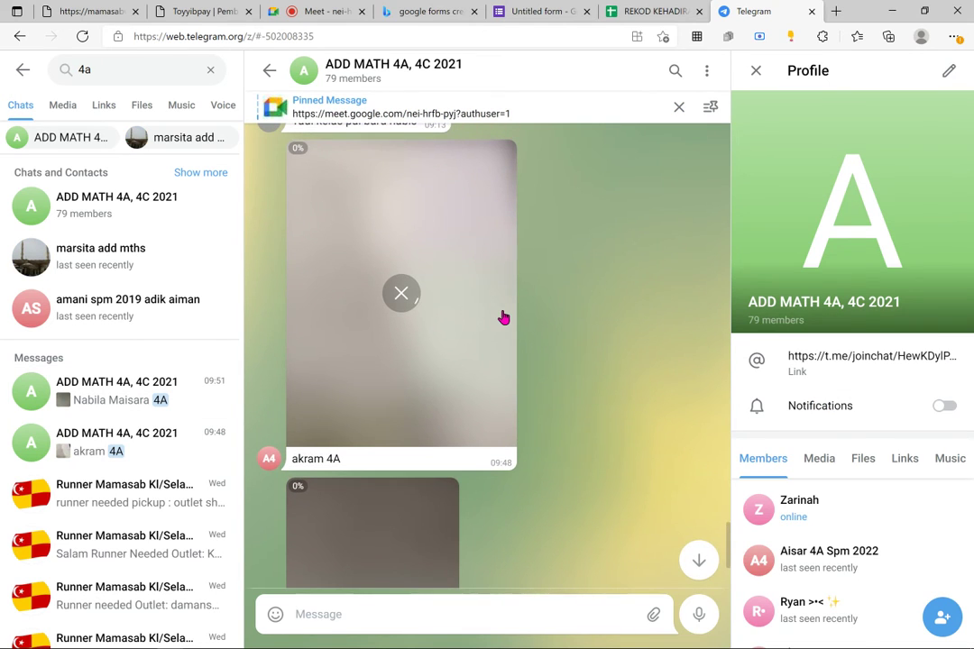
scroll(503, 317, "up", 5)
scroll(541, 419, "down", 3)
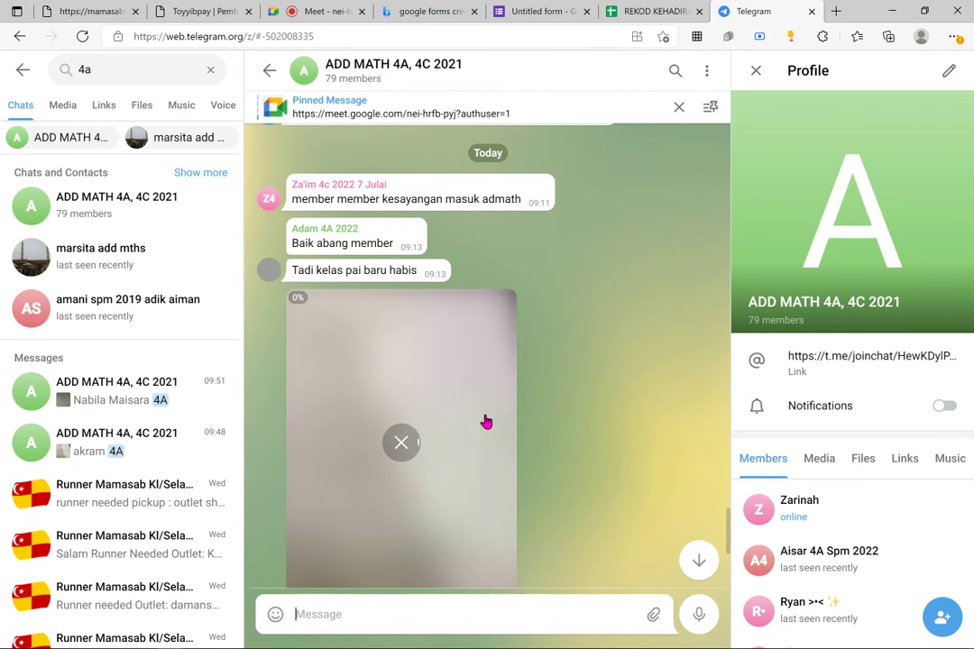
scroll(486, 422, "down", 2)
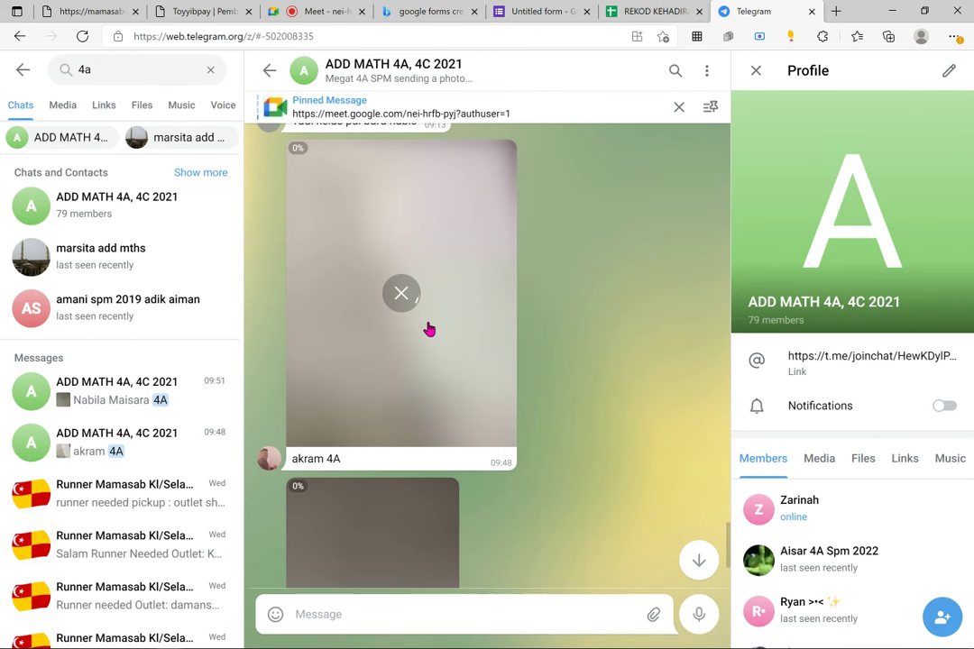
scroll(622, 484, "down", 2)
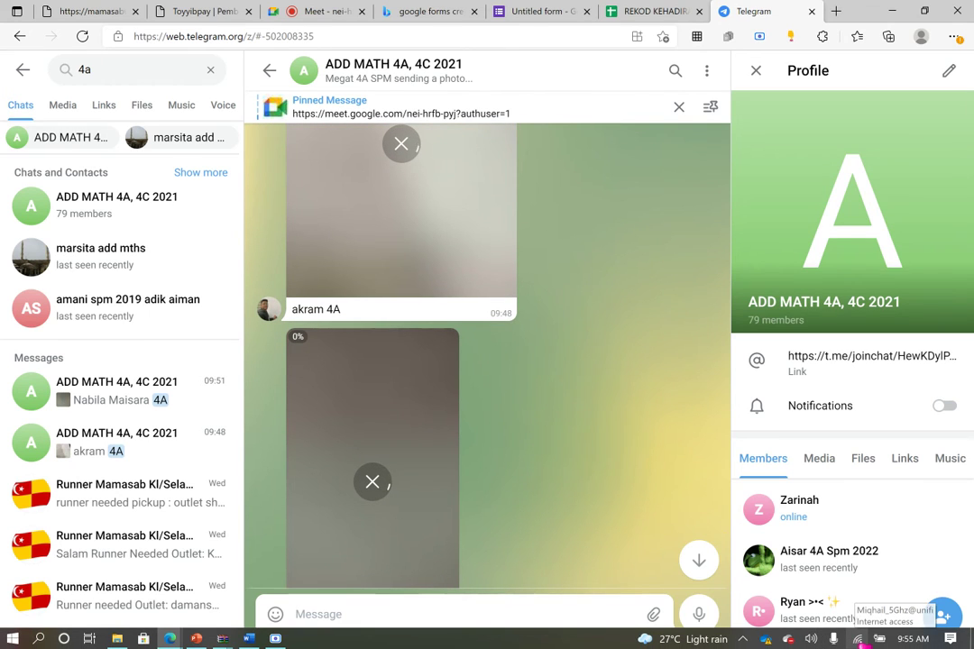
scroll(555, 411, "up", 5)
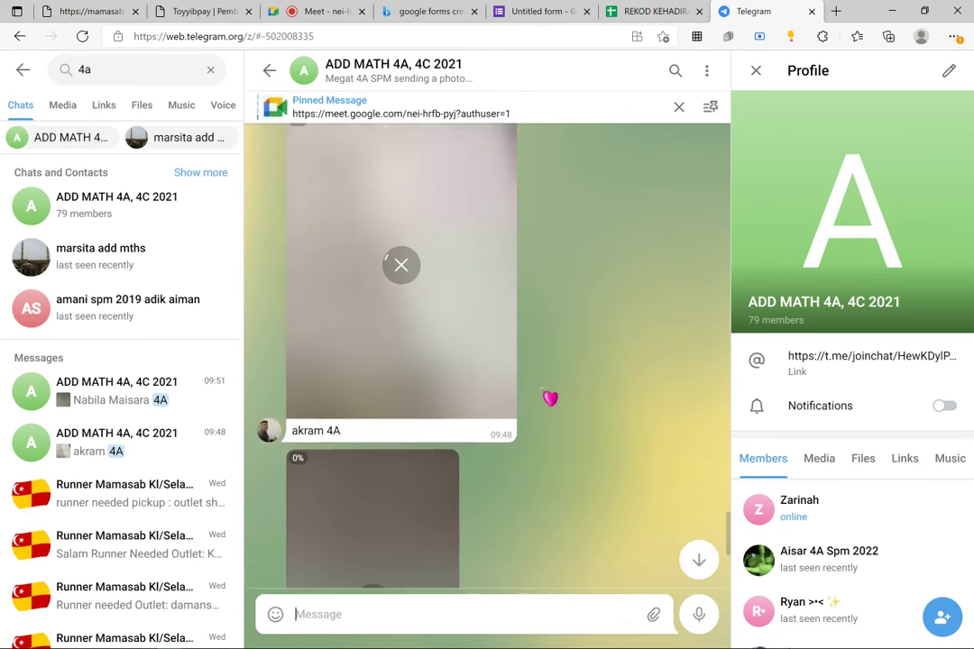
scroll(542, 397, "down", 5)
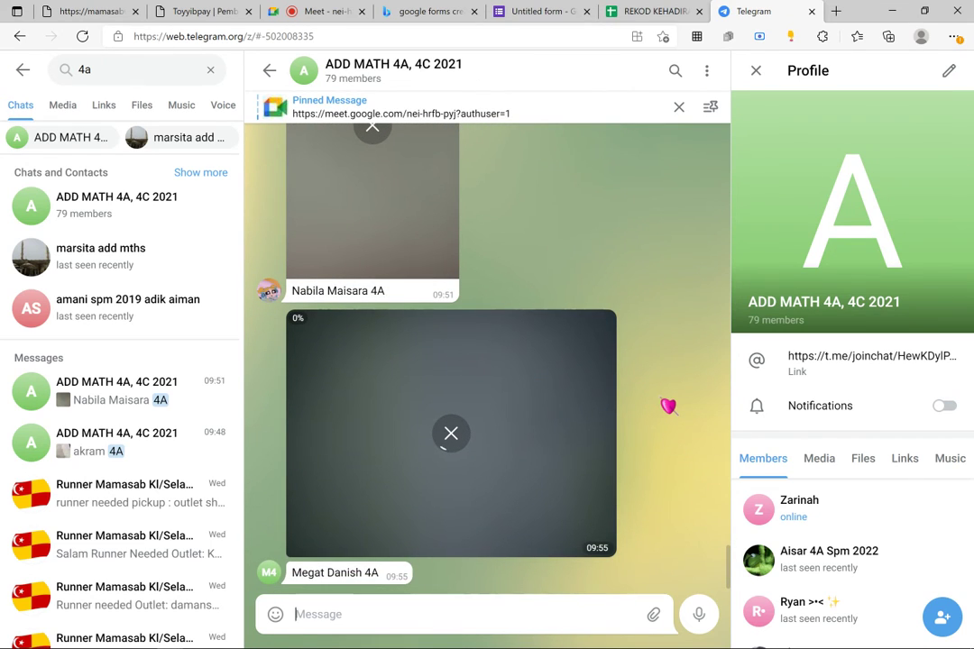
scroll(607, 347, "up", 5)
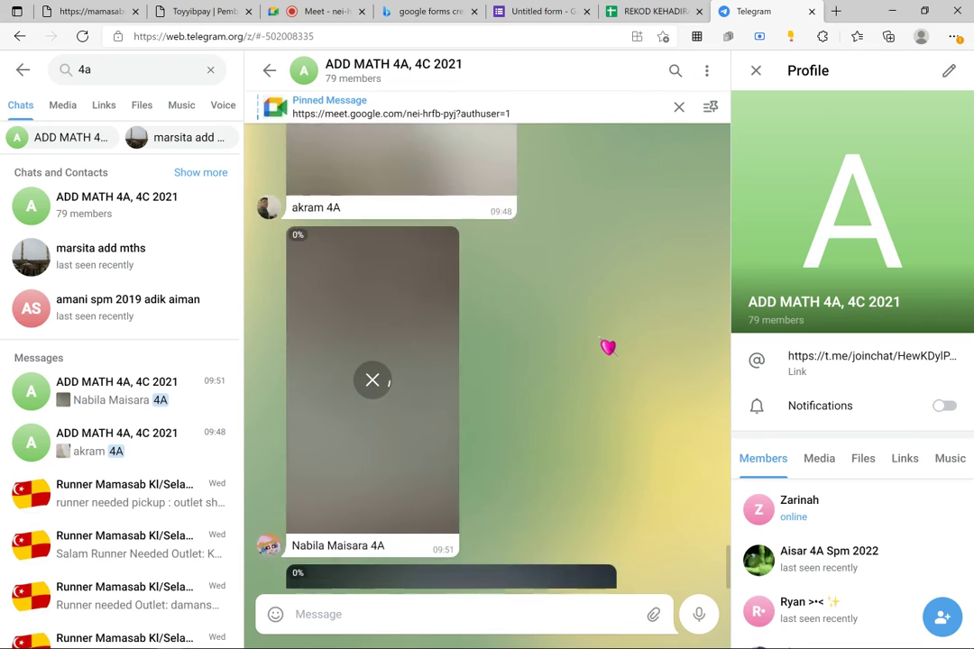
scroll(608, 347, "down", 3)
scroll(608, 347, "down", 2)
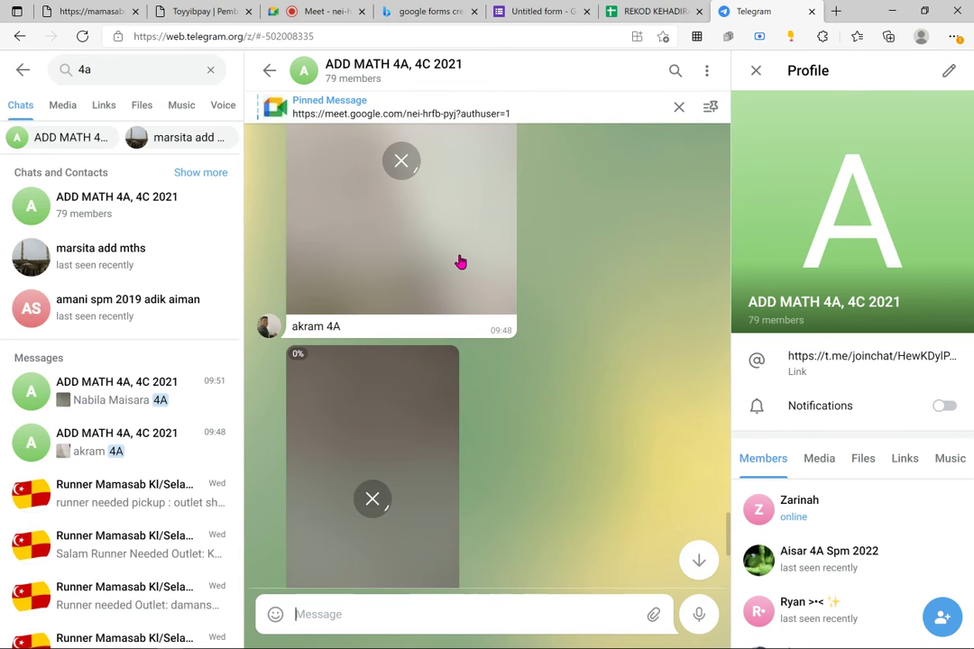
left_click(402, 161)
left_click(402, 162)
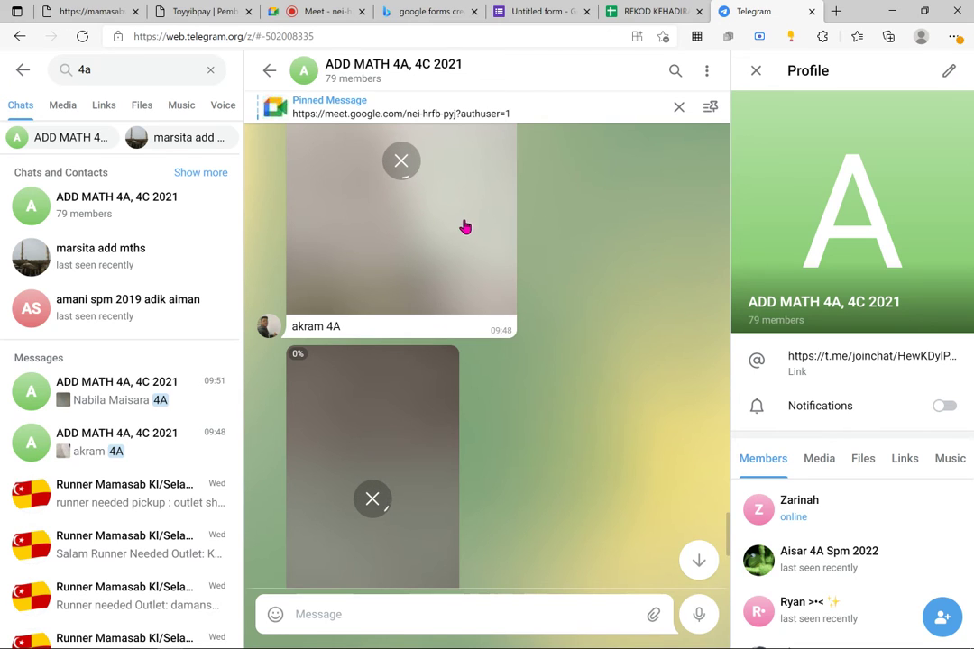